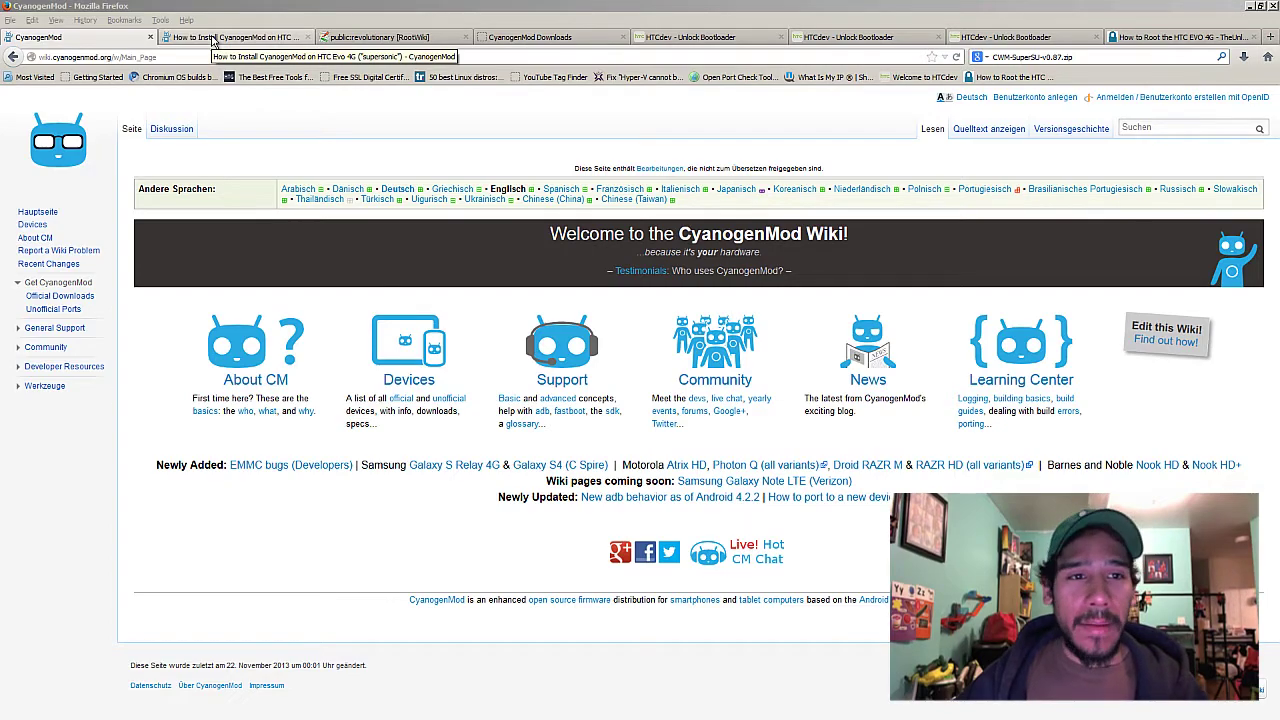
{"action": "left_click", "coordinate": [212, 38]}
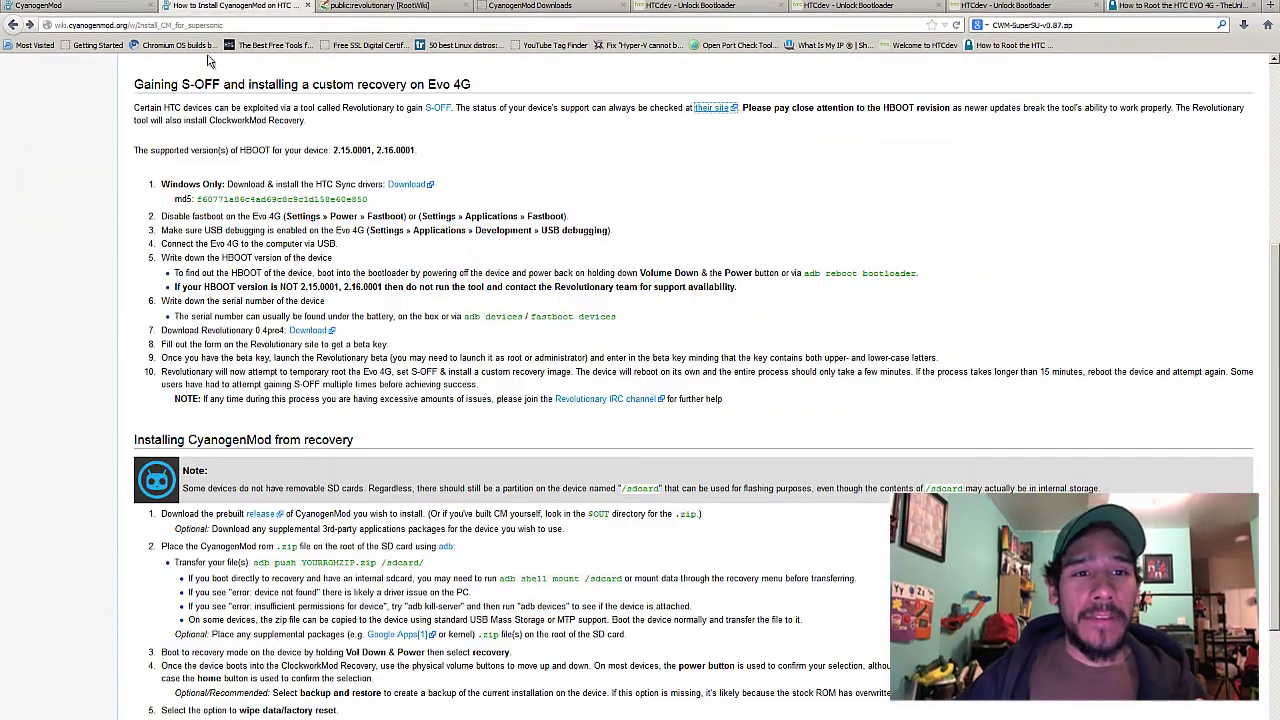
{"action": "scroll", "coordinate": [212, 70], "scroll_direction": "up", "scroll_amount": 5}
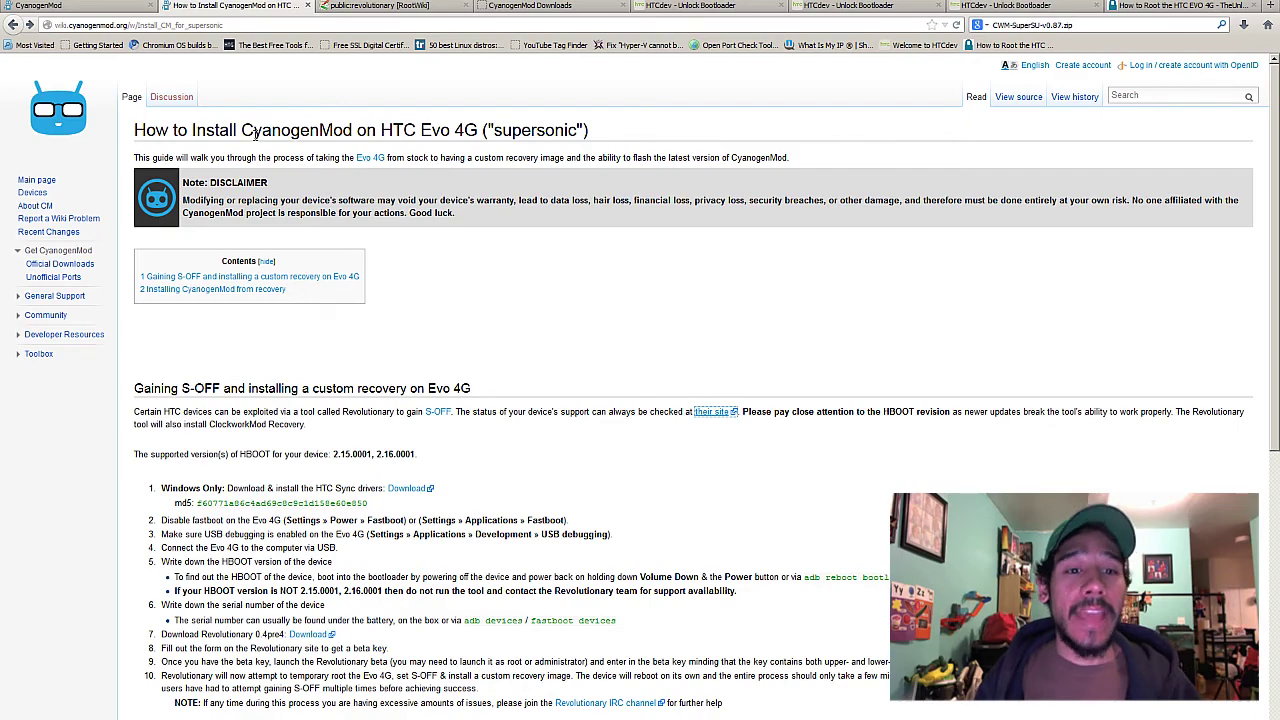
{"action": "scroll", "coordinate": [266, 156], "scroll_direction": "down", "scroll_amount": 3}
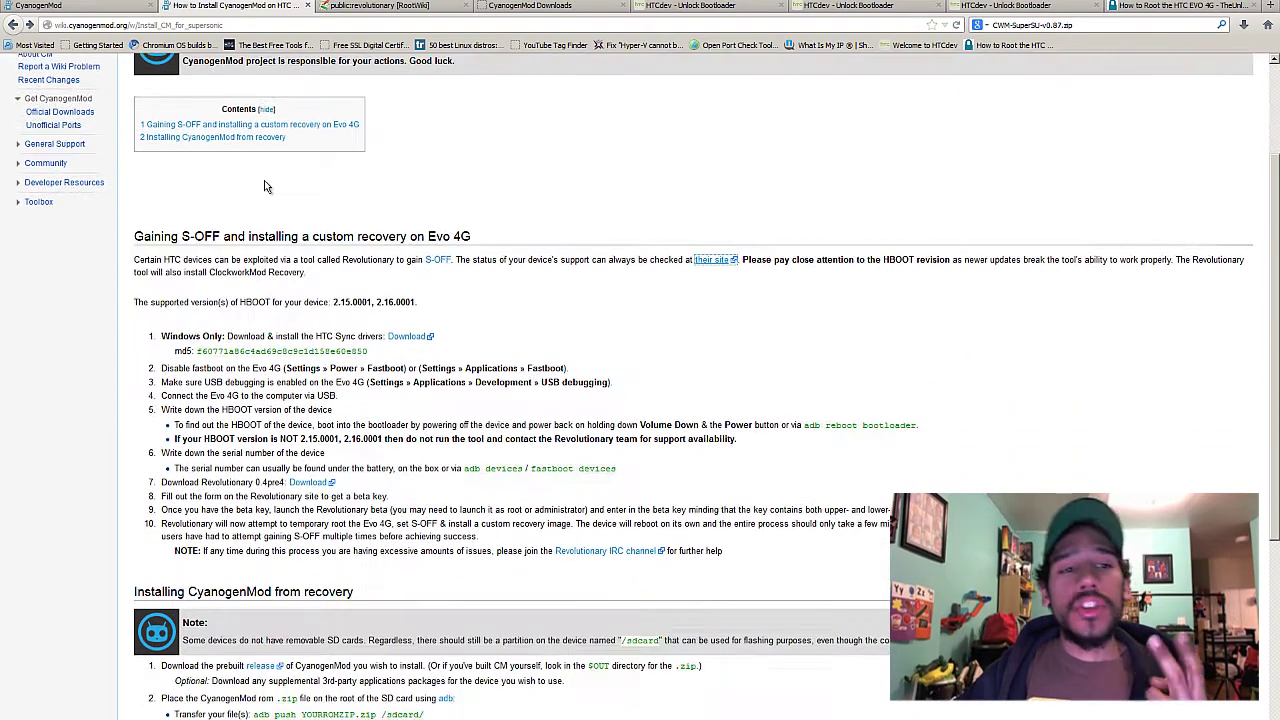
{"action": "scroll", "coordinate": [264, 186], "scroll_direction": "down", "scroll_amount": 2}
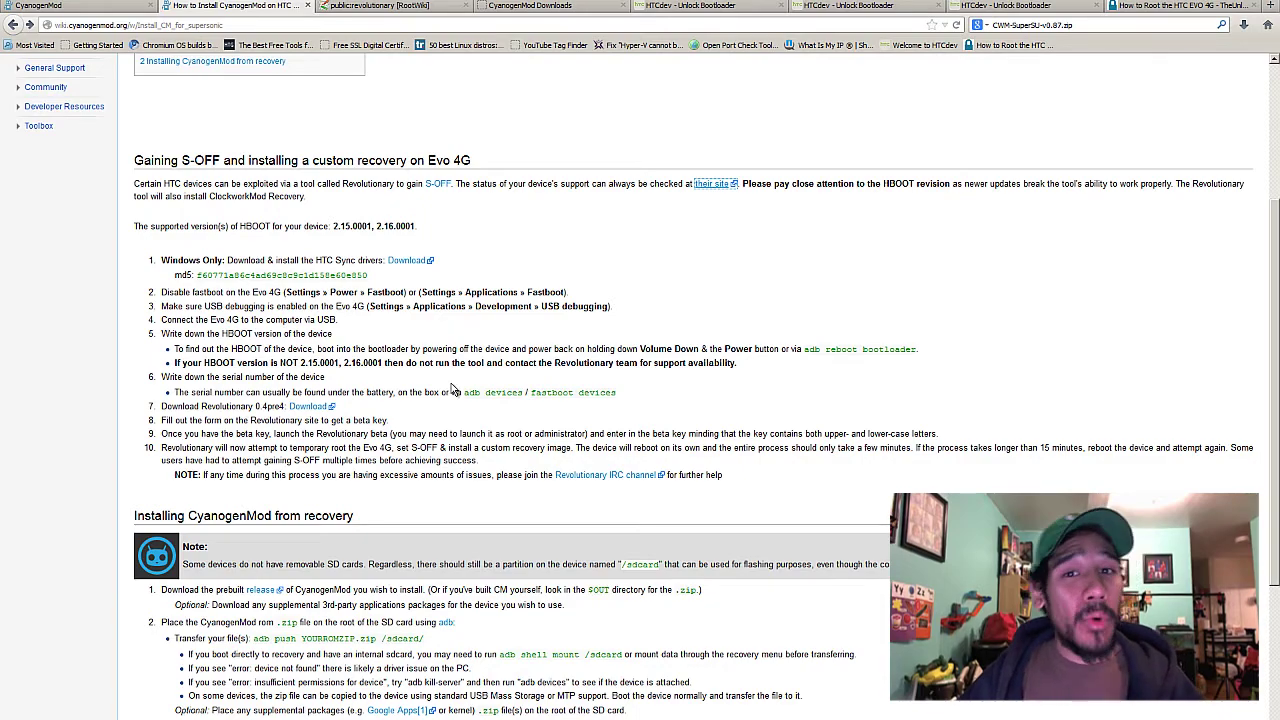
{"action": "scroll", "coordinate": [452, 390], "scroll_direction": "down", "scroll_amount": 4}
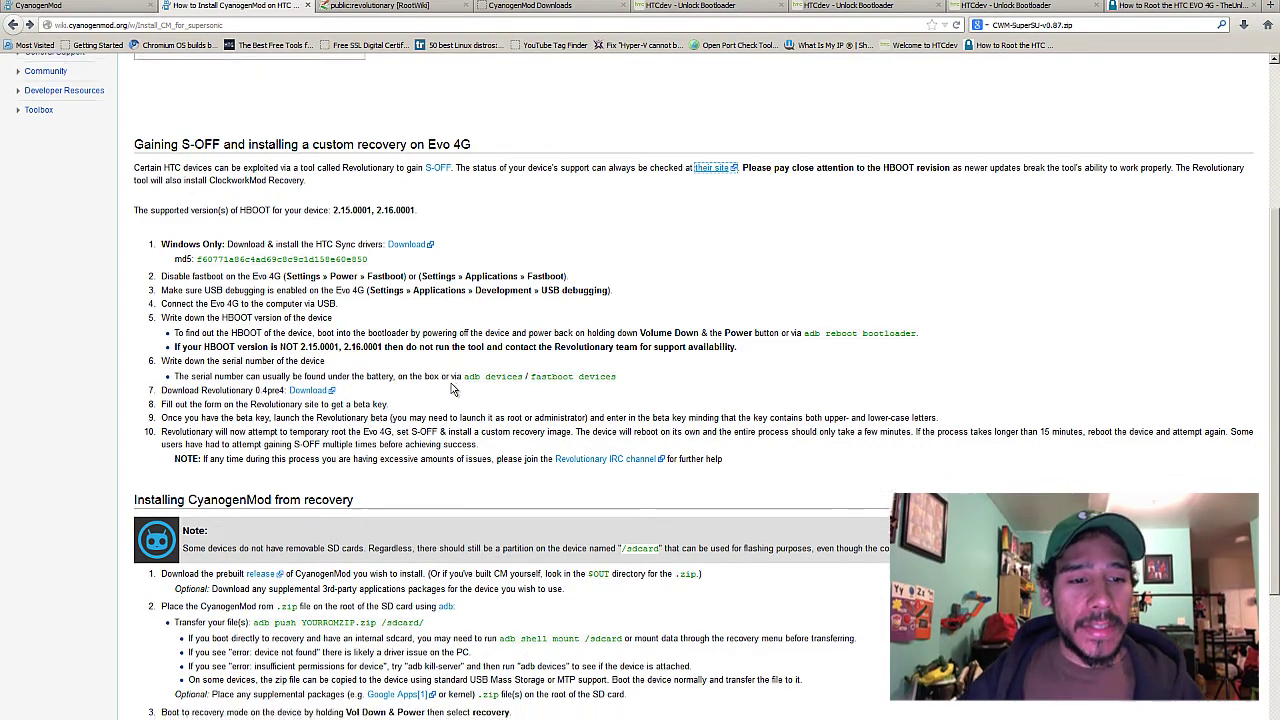
{"action": "scroll", "coordinate": [452, 390], "scroll_direction": "up", "scroll_amount": 6}
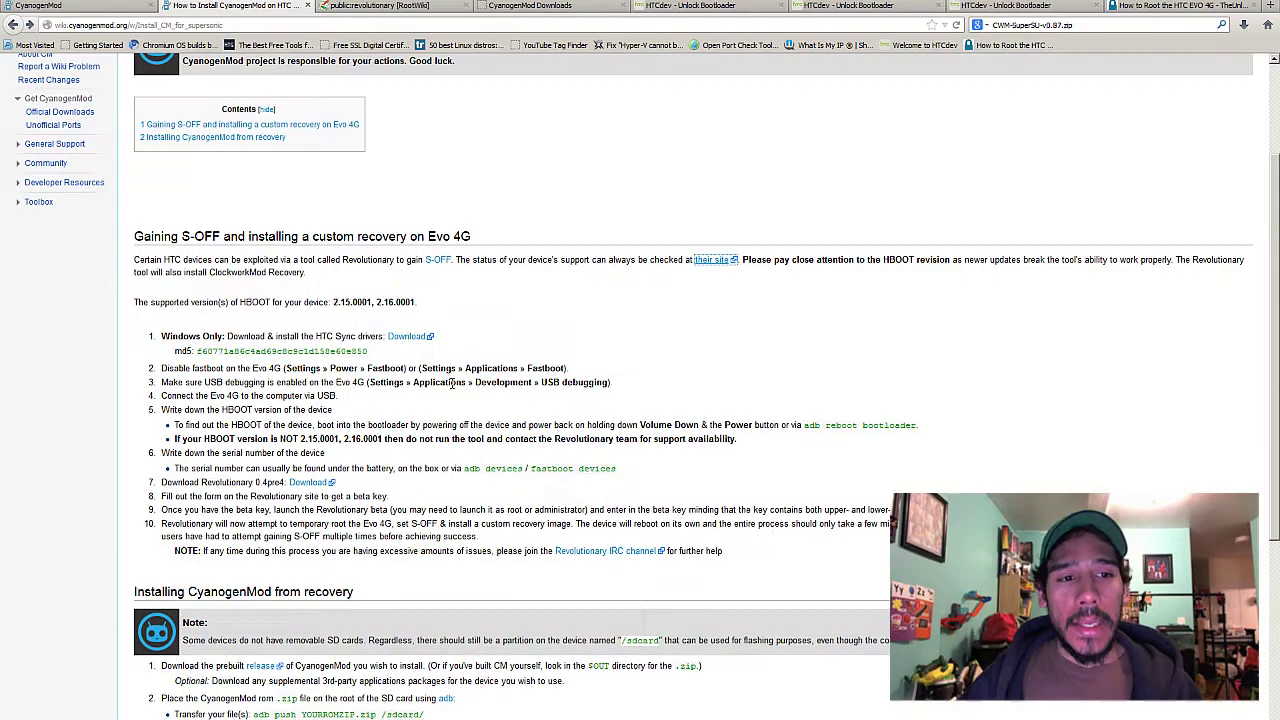
{"action": "scroll", "coordinate": [452, 384], "scroll_direction": "down", "scroll_amount": 2}
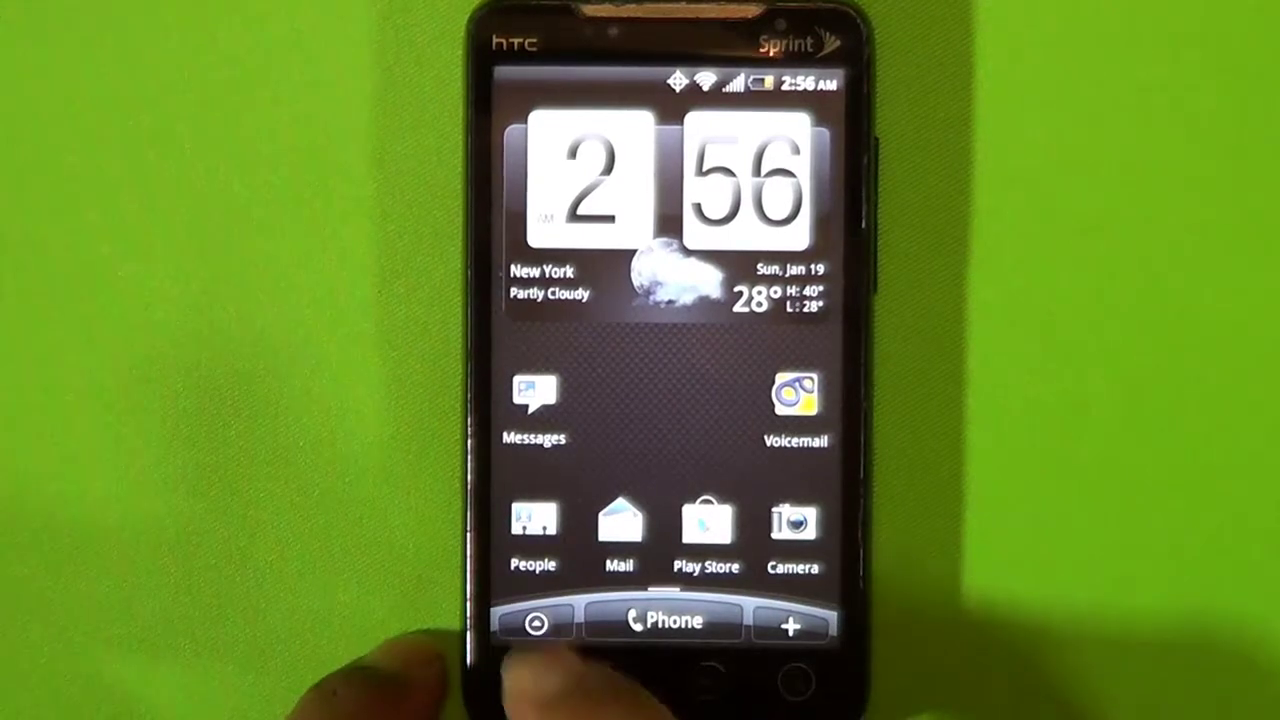
Step: Go from All apps to Settings > Applications on the phone and turn off Fast boot
{"action": "left_click", "coordinate": [536, 623]}
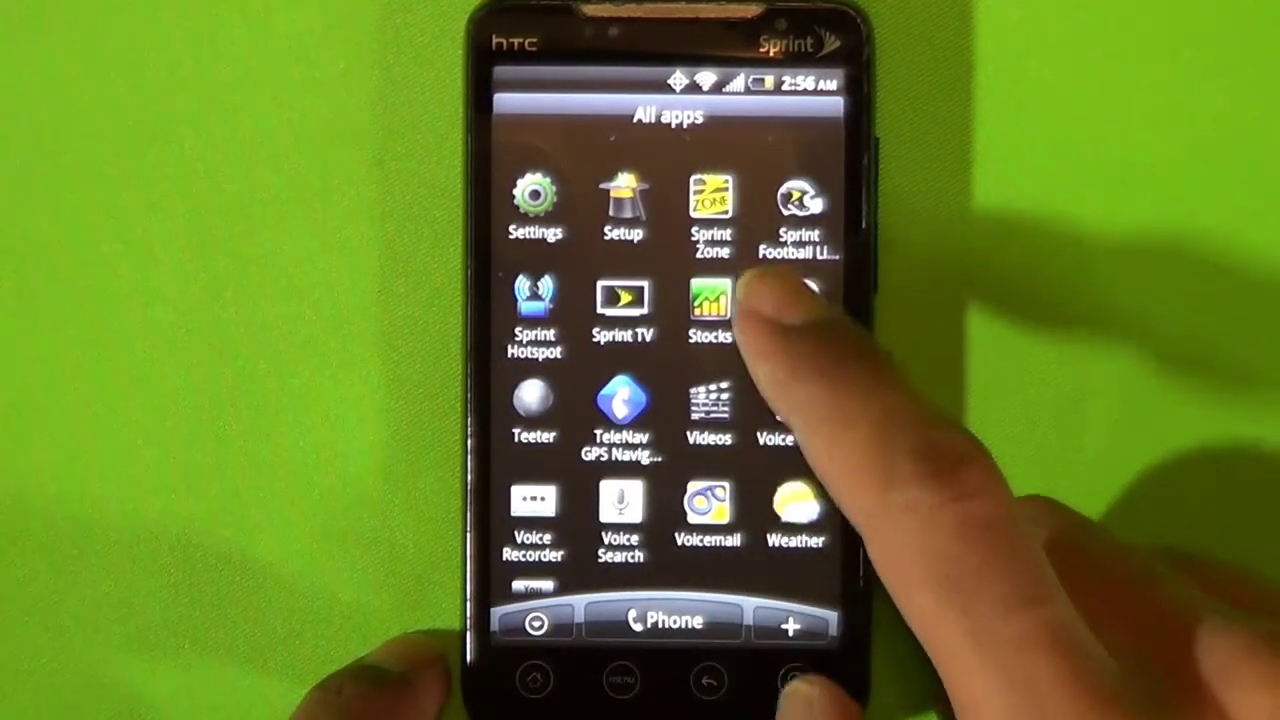
{"action": "left_click_drag", "start_coordinate": [757, 300], "coordinate": [760, 520]}
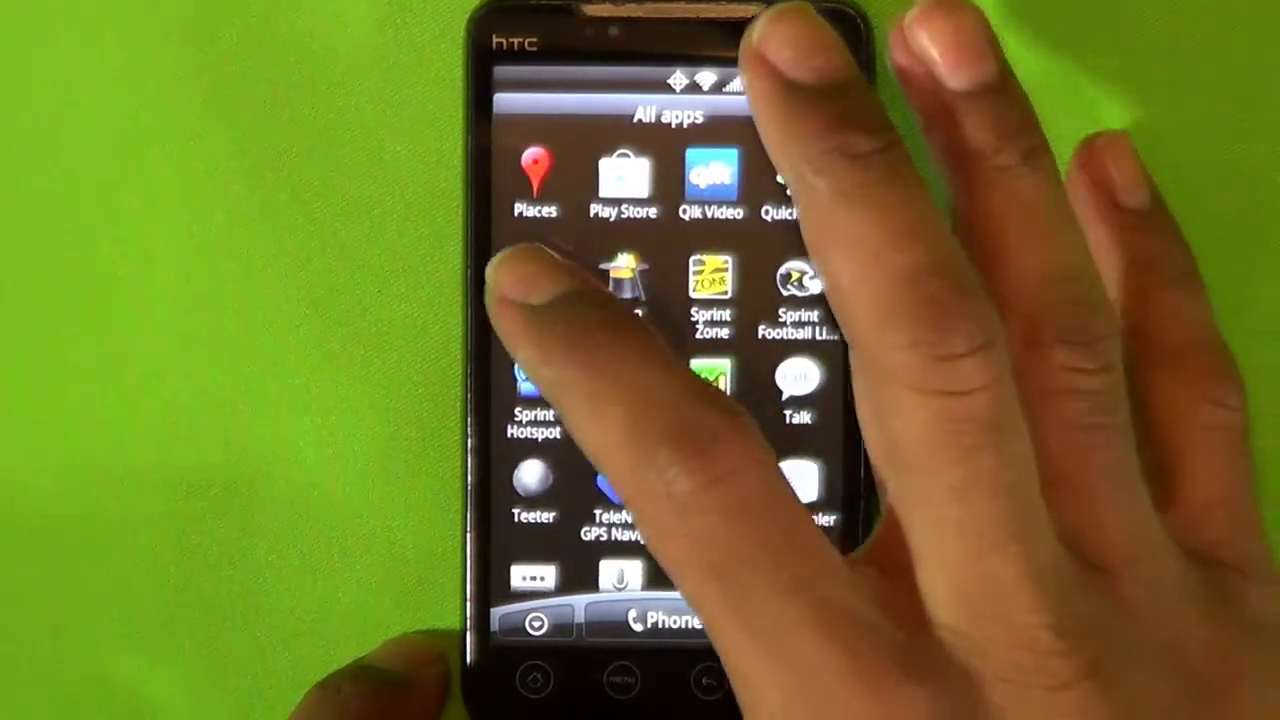
{"action": "left_click", "coordinate": [535, 340]}
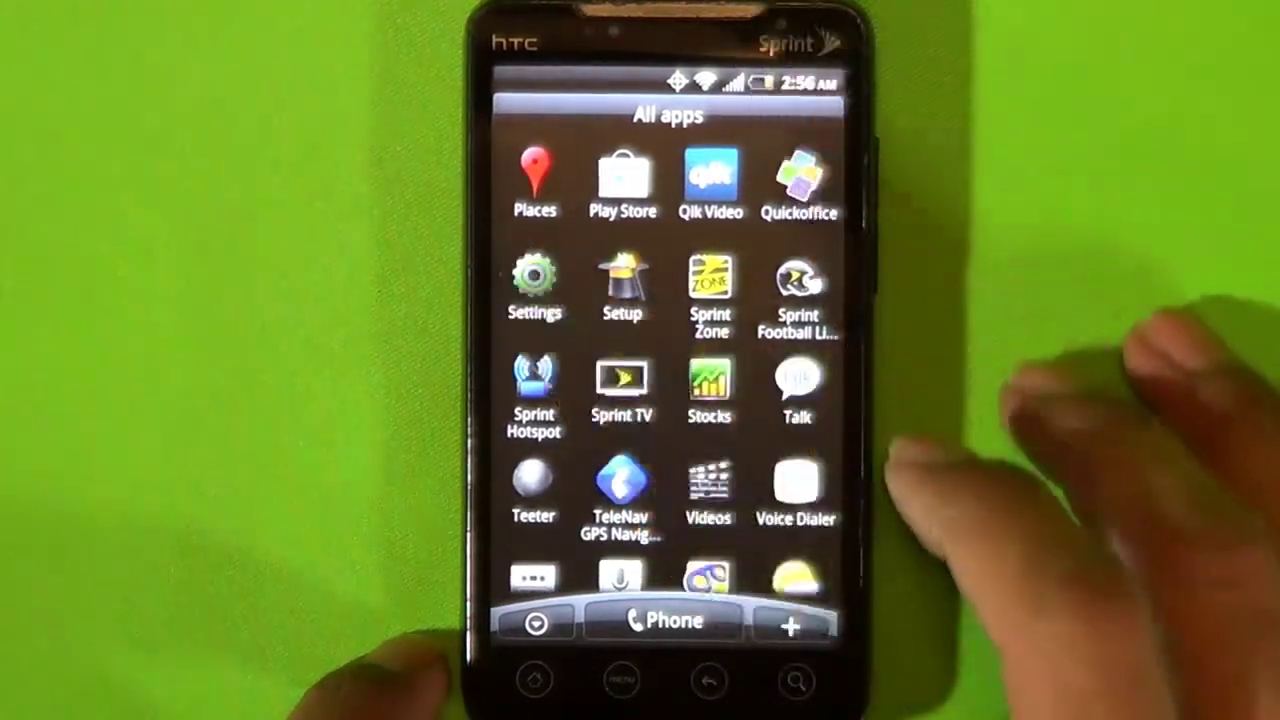
{"action": "left_click_drag", "start_coordinate": [740, 440], "coordinate": [740, 337]}
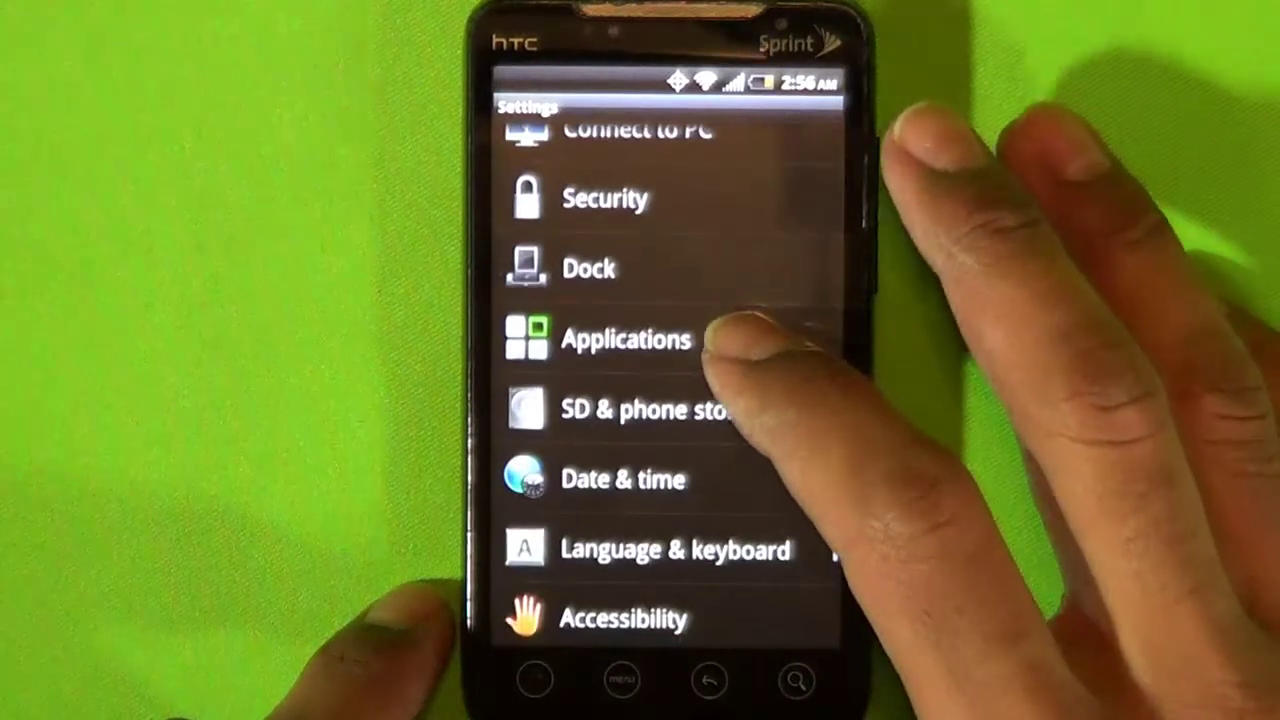
{"action": "left_click", "coordinate": [740, 340]}
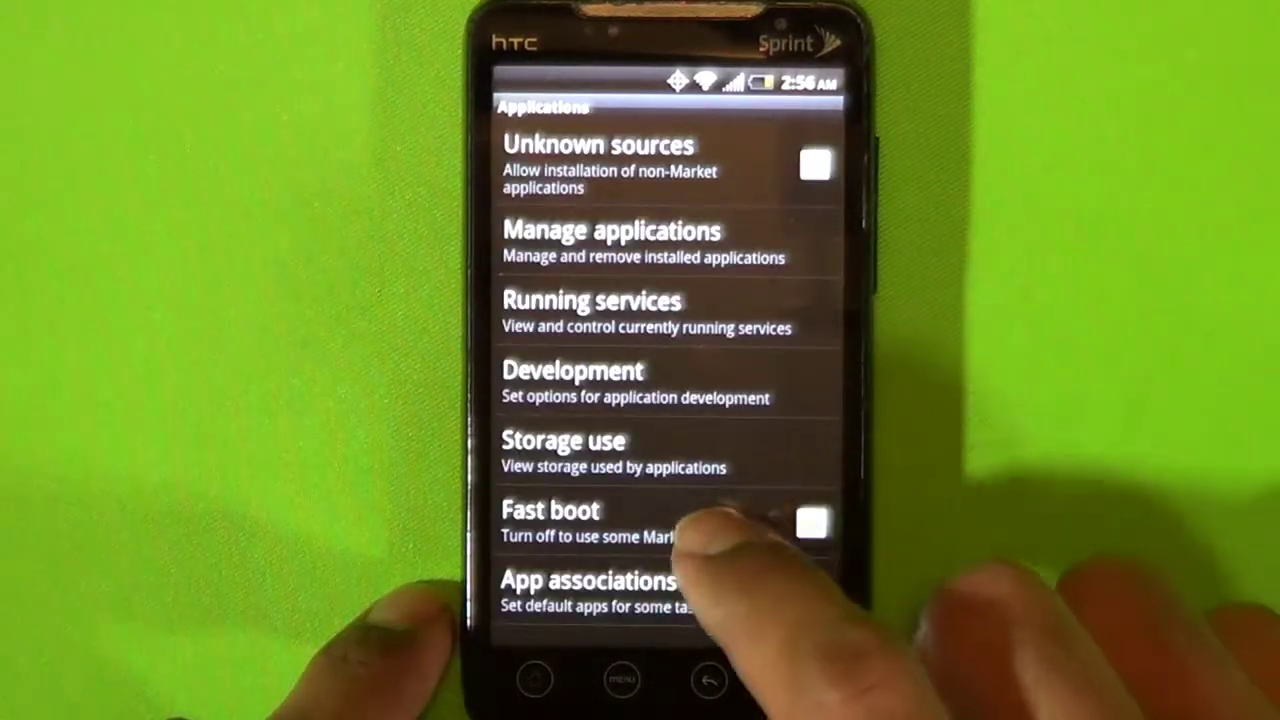
{"action": "left_click", "coordinate": [812, 522]}
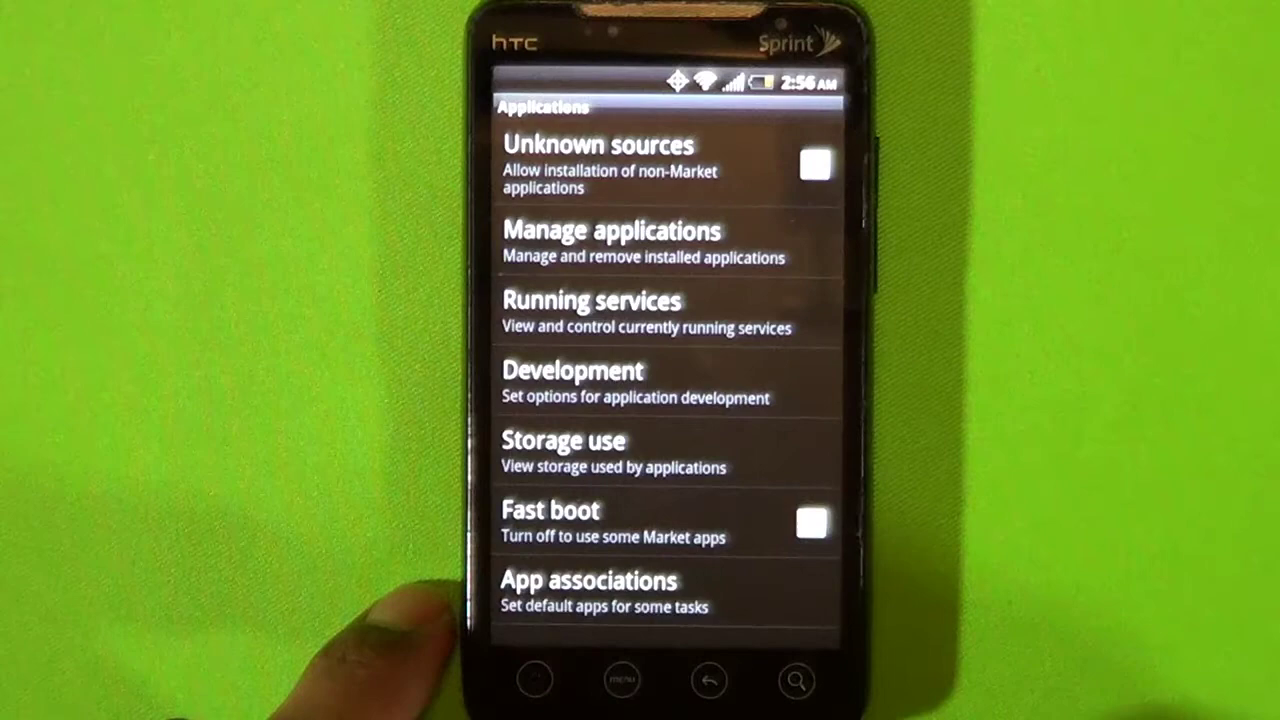
Step: Enable and confirm USB debugging under Development, back out to Settings, and dismiss the power options
{"action": "left_click", "coordinate": [740, 385]}
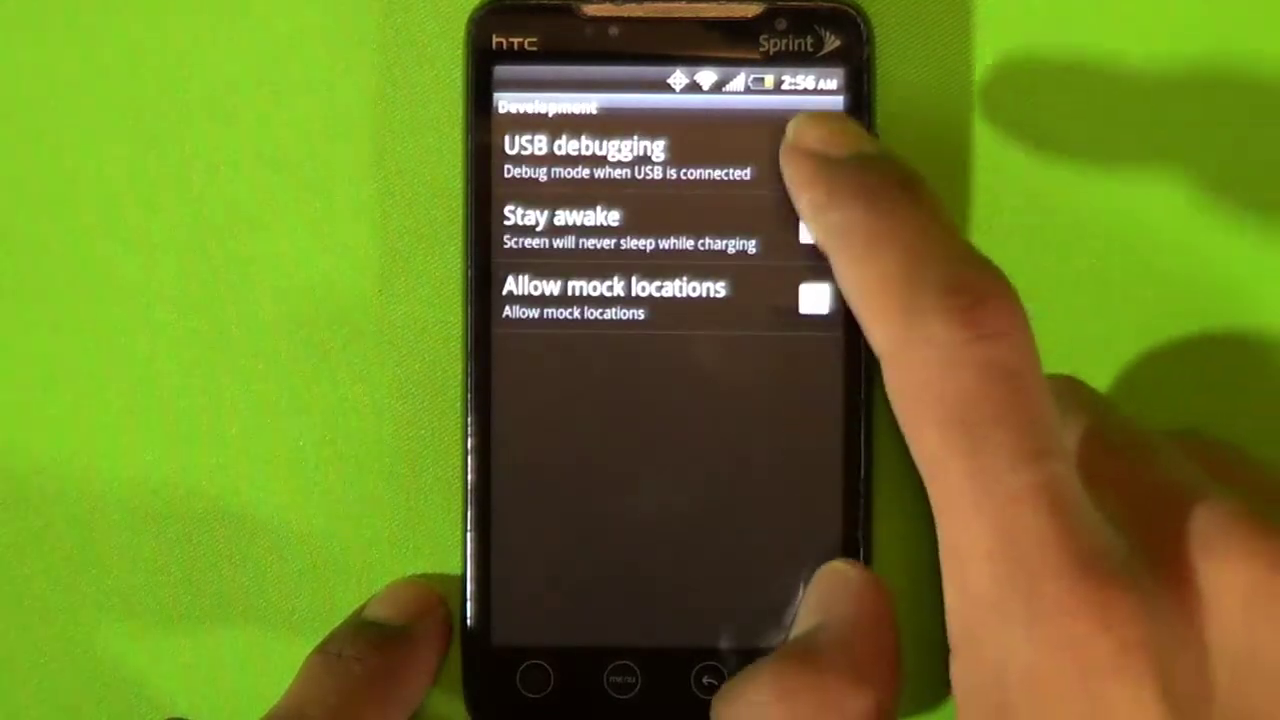
{"action": "left_click", "coordinate": [814, 156]}
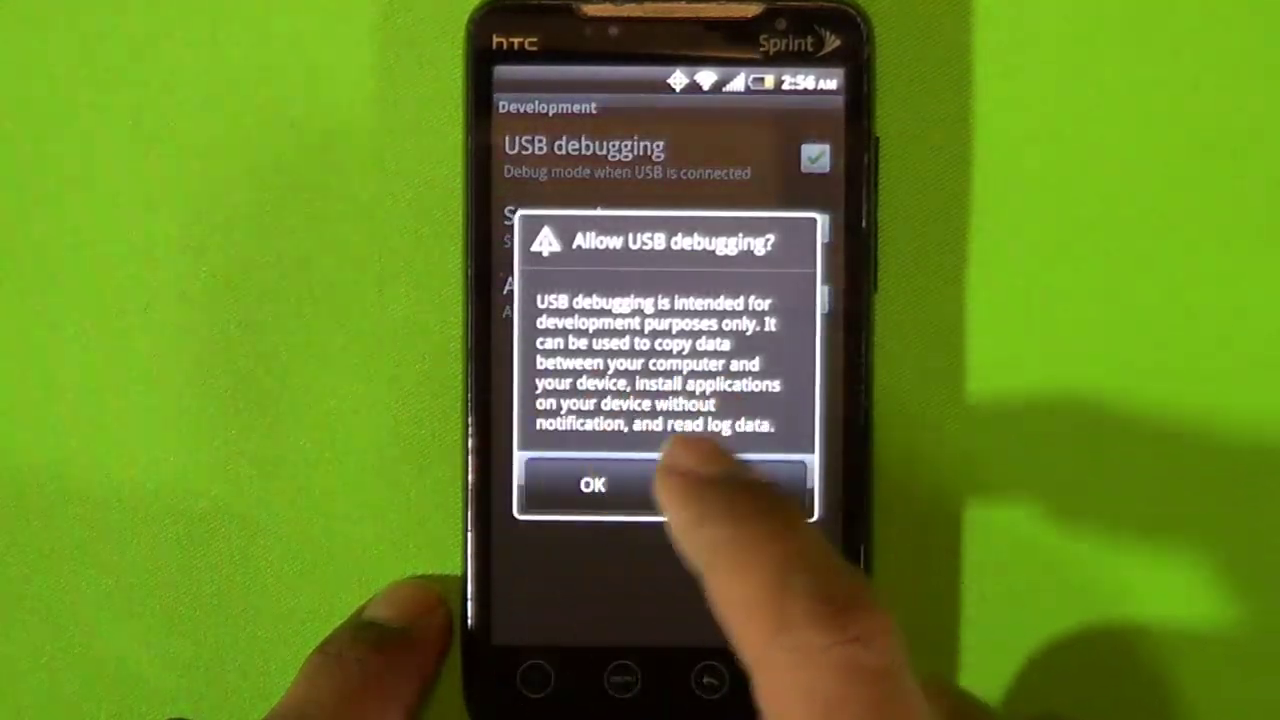
{"action": "left_click", "coordinate": [640, 484]}
{"action": "left_click", "coordinate": [709, 680]}
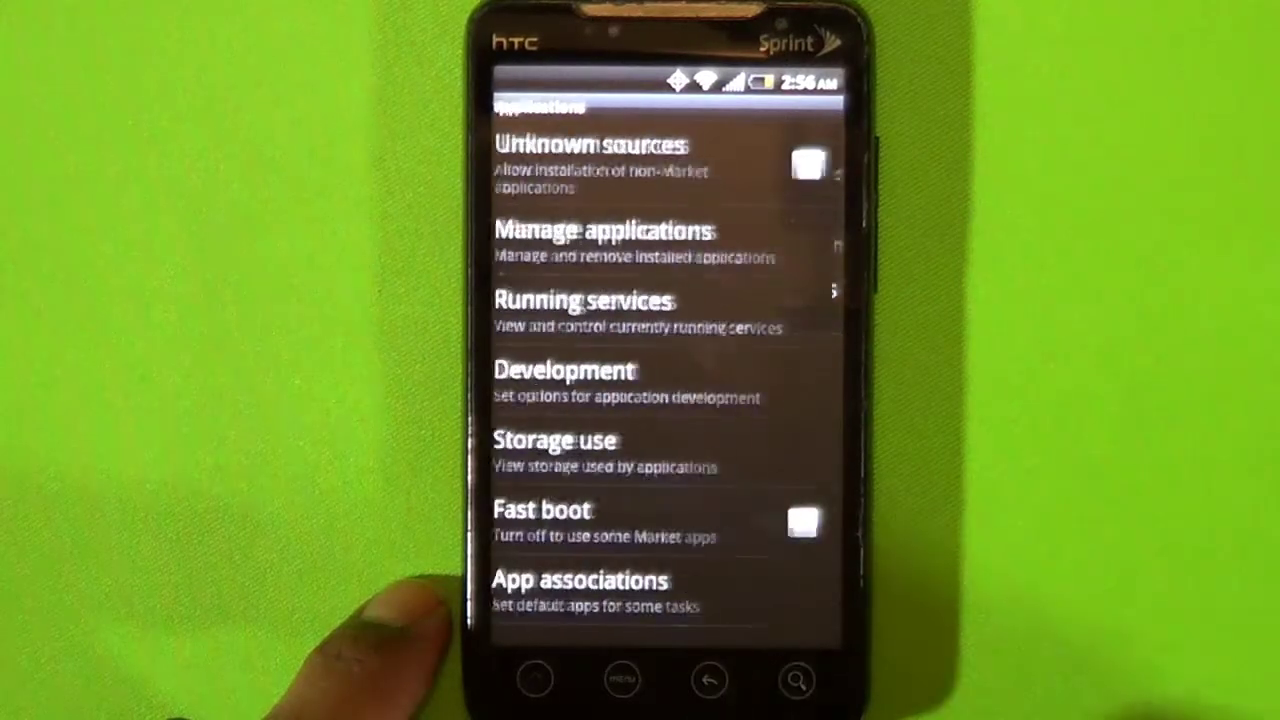
{"action": "left_click", "coordinate": [709, 680]}
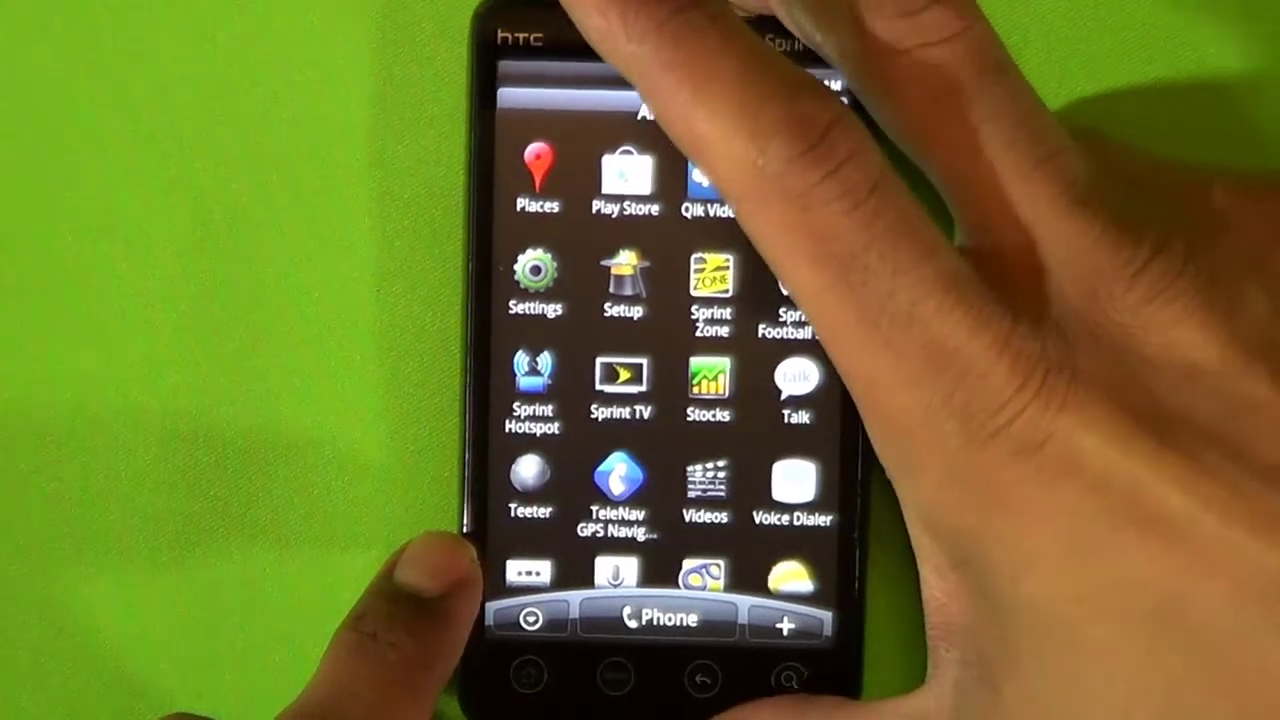
{"action": "left_click", "coordinate": [770, 15]}
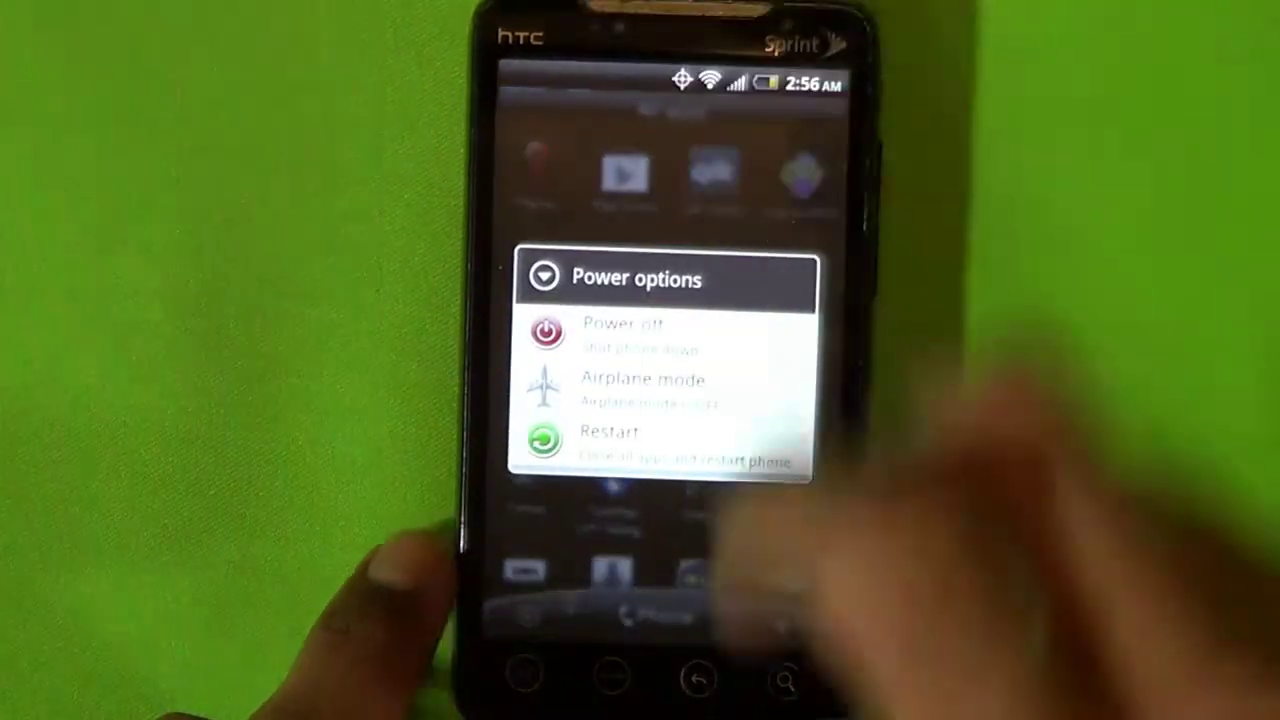
{"action": "key", "text": "Escape"}
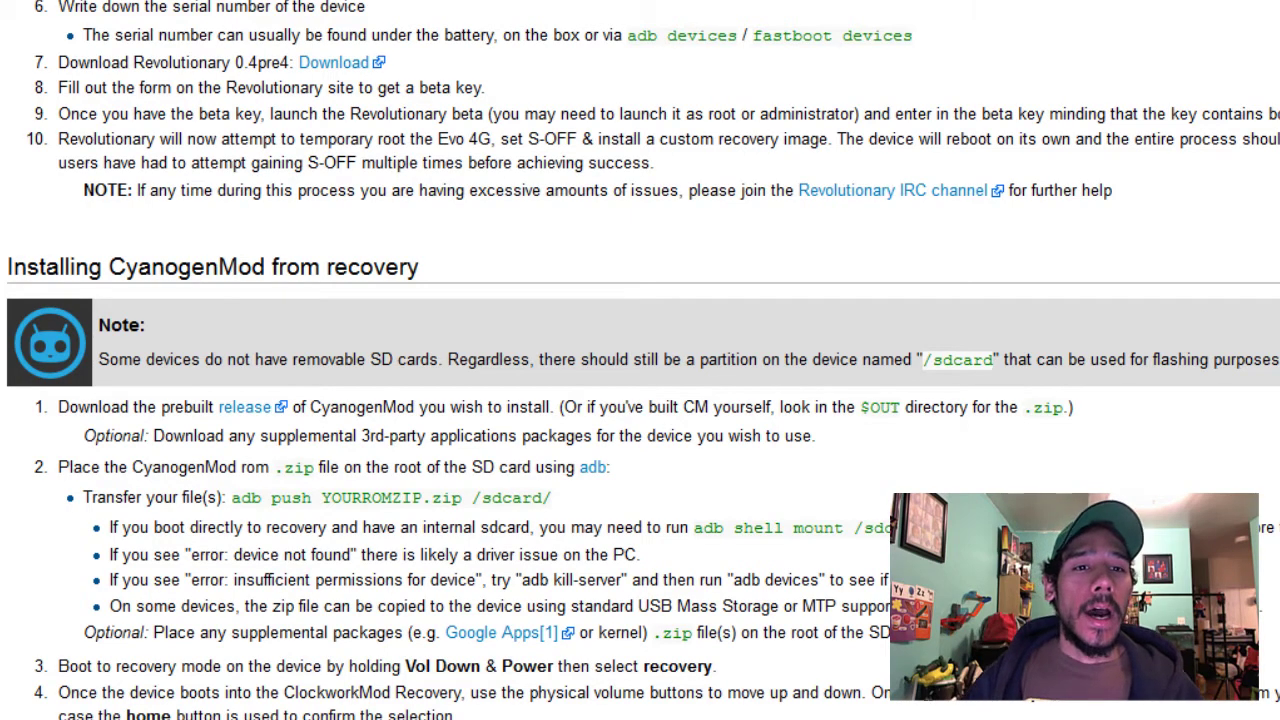
Step: Switch to the public:revolutionary [RootWiki] tab with the supported device list
{"action": "left_click", "coordinate": [525, 4]}
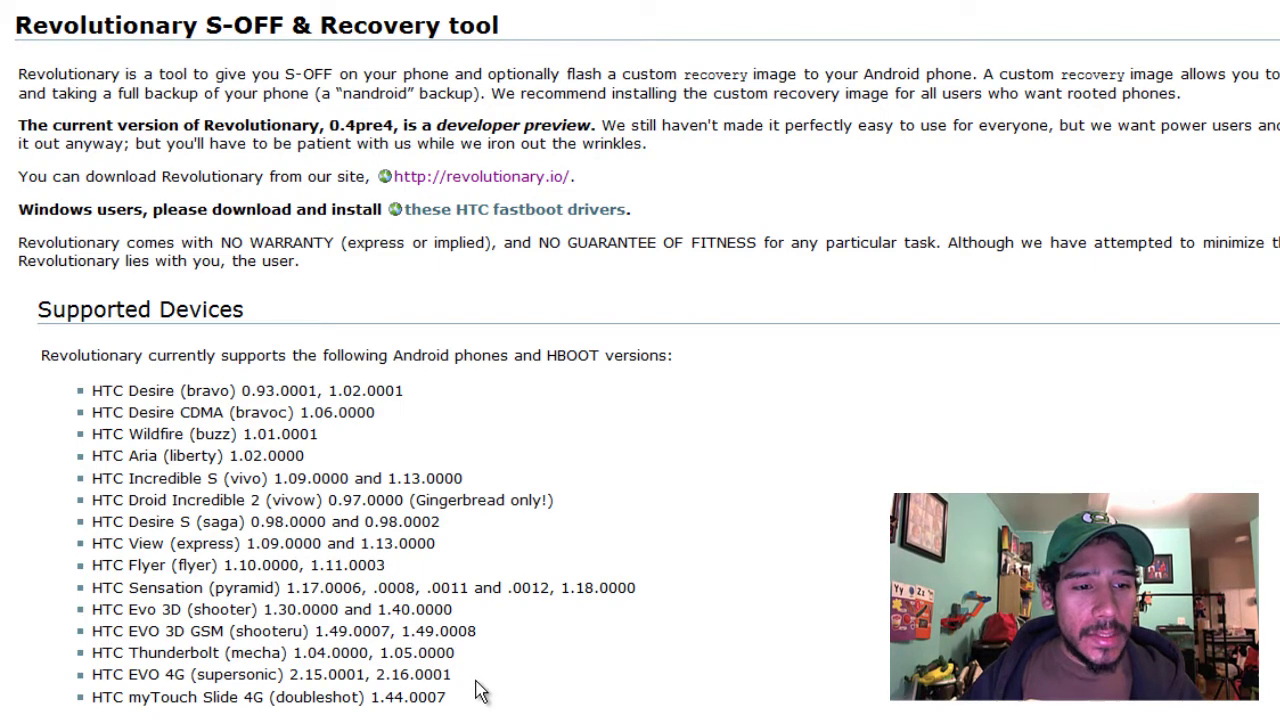
Step: Highlight the HTC EVO 4G (supersonic) line listing its supported HBOOT versions
{"action": "left_click_drag", "start_coordinate": [455, 676], "coordinate": [175, 680]}
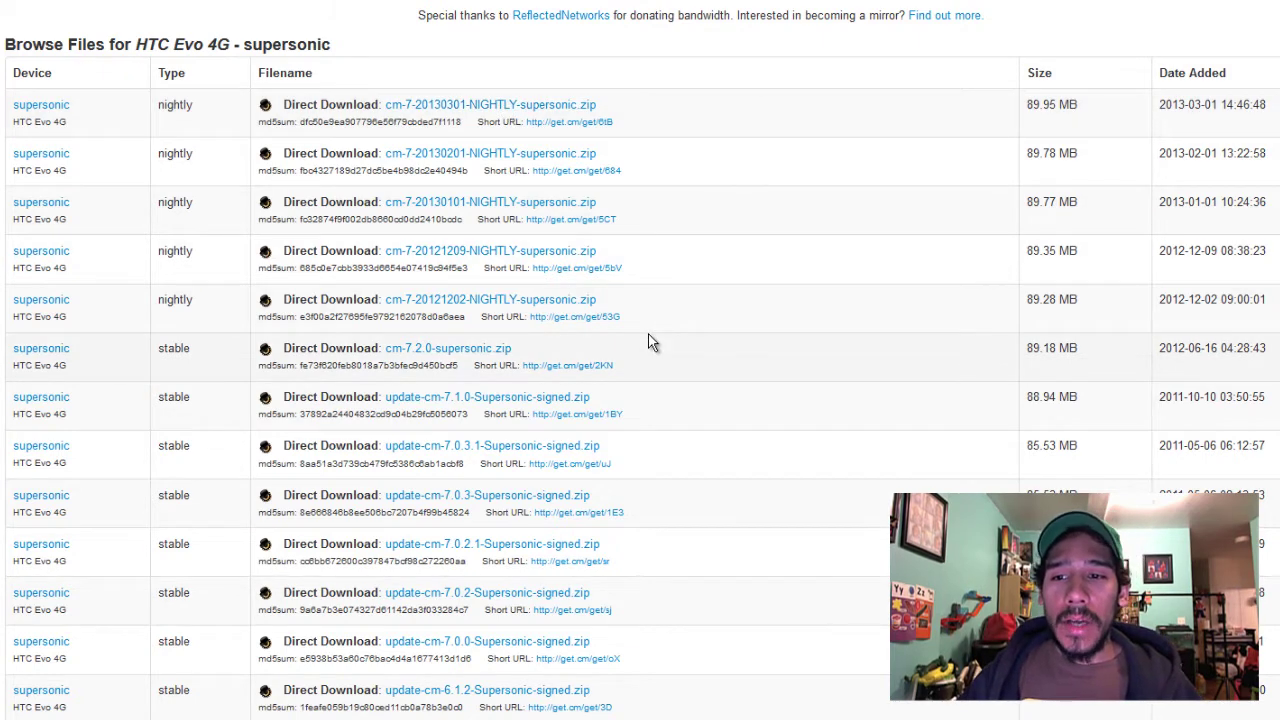
Step: Highlight the stable cm-7.2.0-supersonic.zip download row, then clear the selection
{"action": "left_click_drag", "start_coordinate": [520, 352], "coordinate": [264, 356]}
{"action": "left_click", "coordinate": [593, 357]}
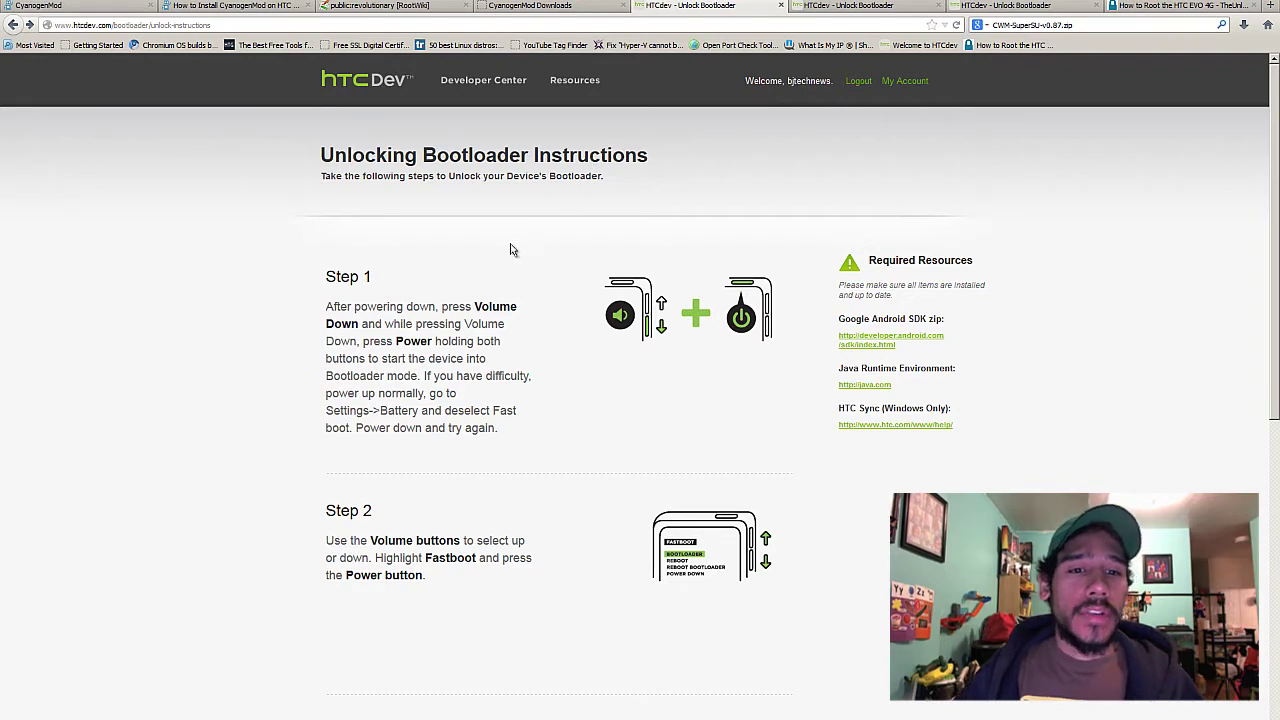
Step: Scroll past Steps 1–3 to the Step 4 fastboot downloads for Linux, OS X and Windows
{"action": "scroll", "coordinate": [510, 248], "scroll_direction": "down", "scroll_amount": 3}
{"action": "scroll", "coordinate": [510, 248], "scroll_direction": "down", "scroll_amount": 3}
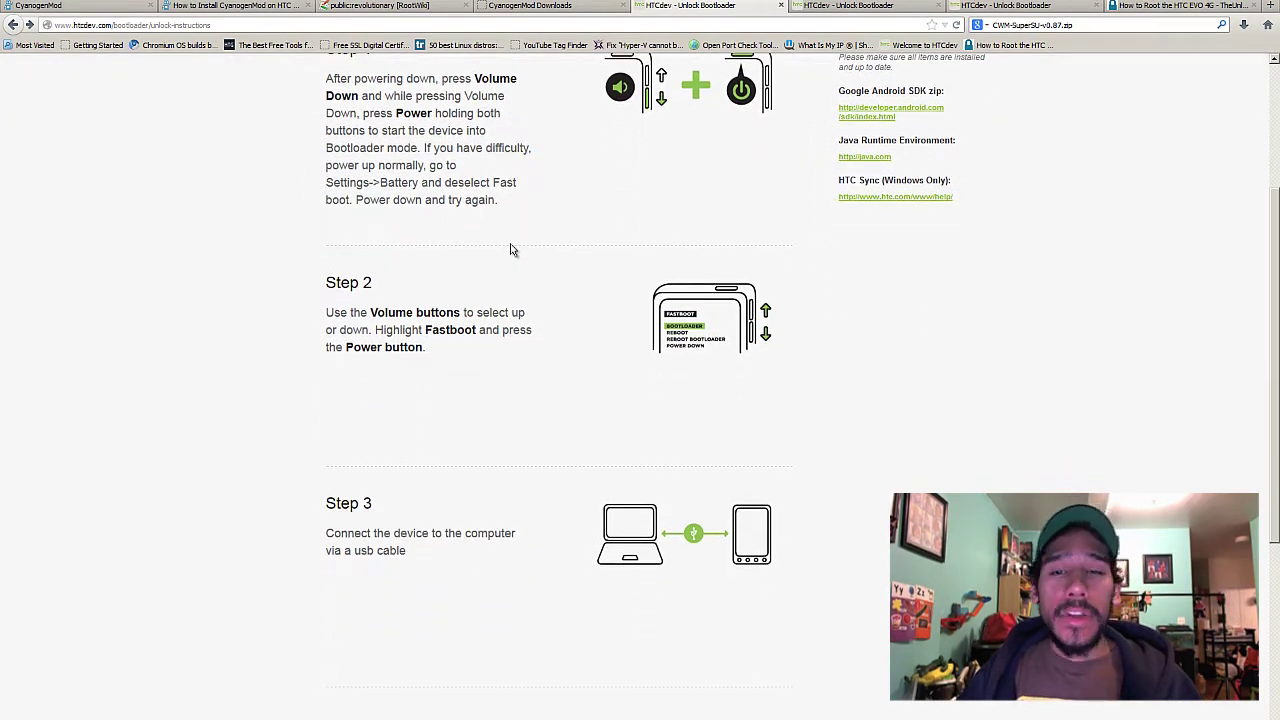
{"action": "scroll", "coordinate": [510, 249], "scroll_direction": "down", "scroll_amount": 3}
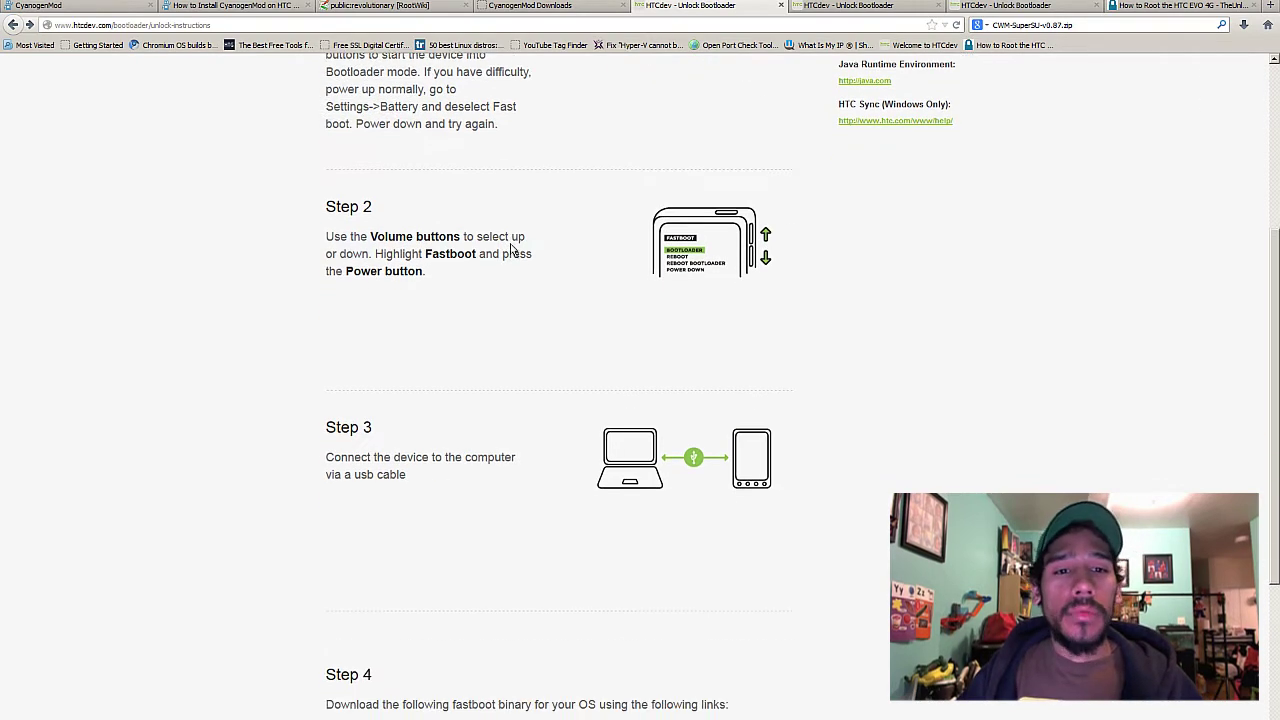
{"action": "scroll", "coordinate": [510, 249], "scroll_direction": "down", "scroll_amount": 6}
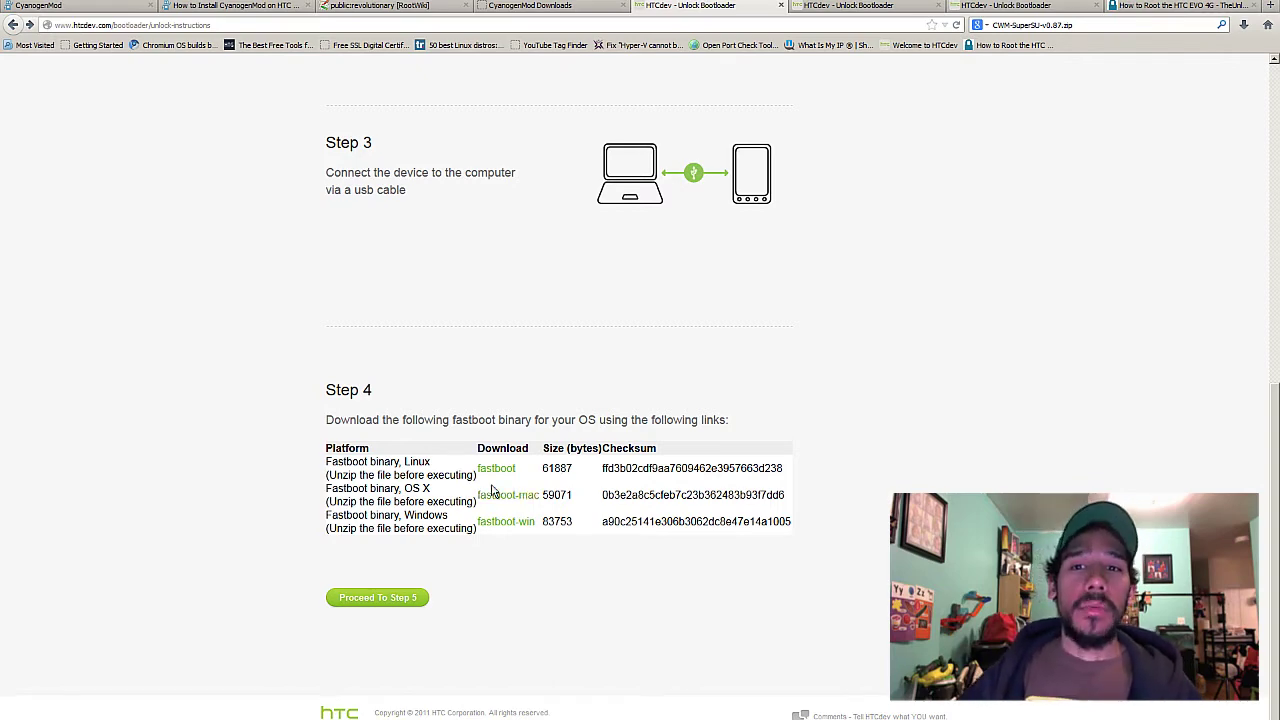
Step: Move on to the Step 5 instructions and click into the empty device identifier token box
{"action": "left_click", "coordinate": [805, 6]}
{"action": "scroll", "coordinate": [661, 197], "scroll_direction": "down", "scroll_amount": 1}
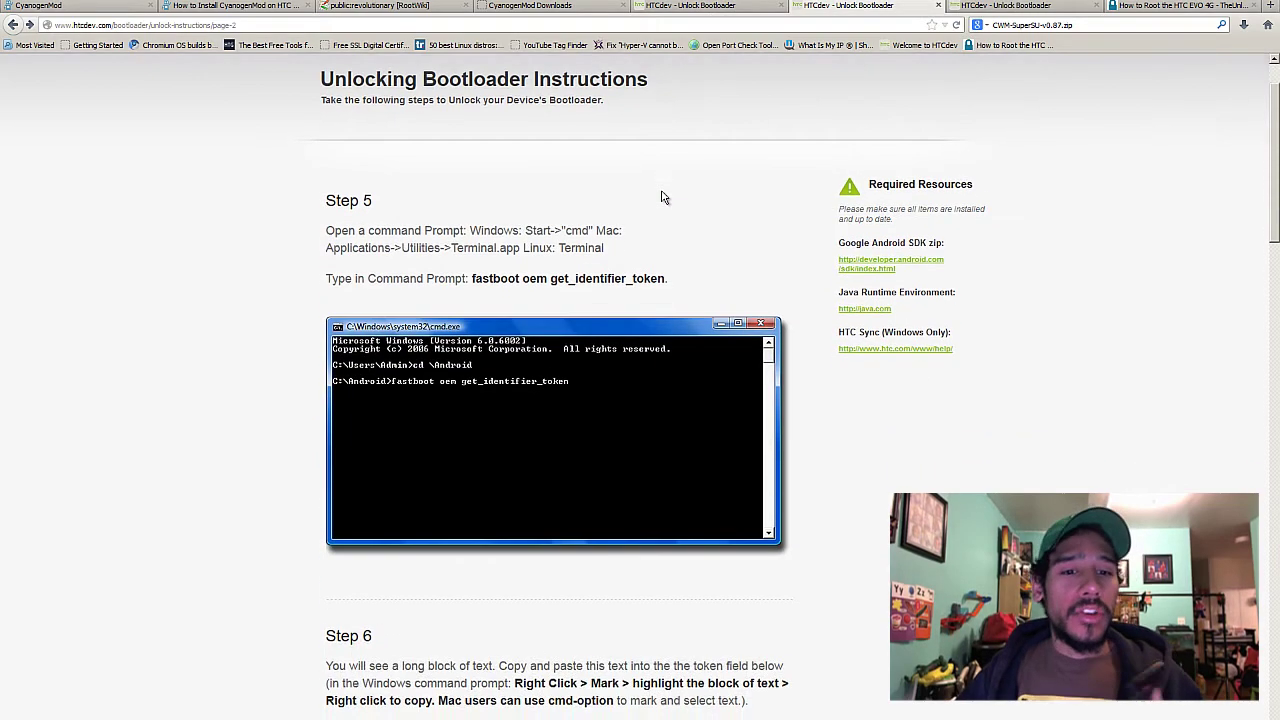
{"action": "scroll", "coordinate": [661, 197], "scroll_direction": "down", "scroll_amount": 3}
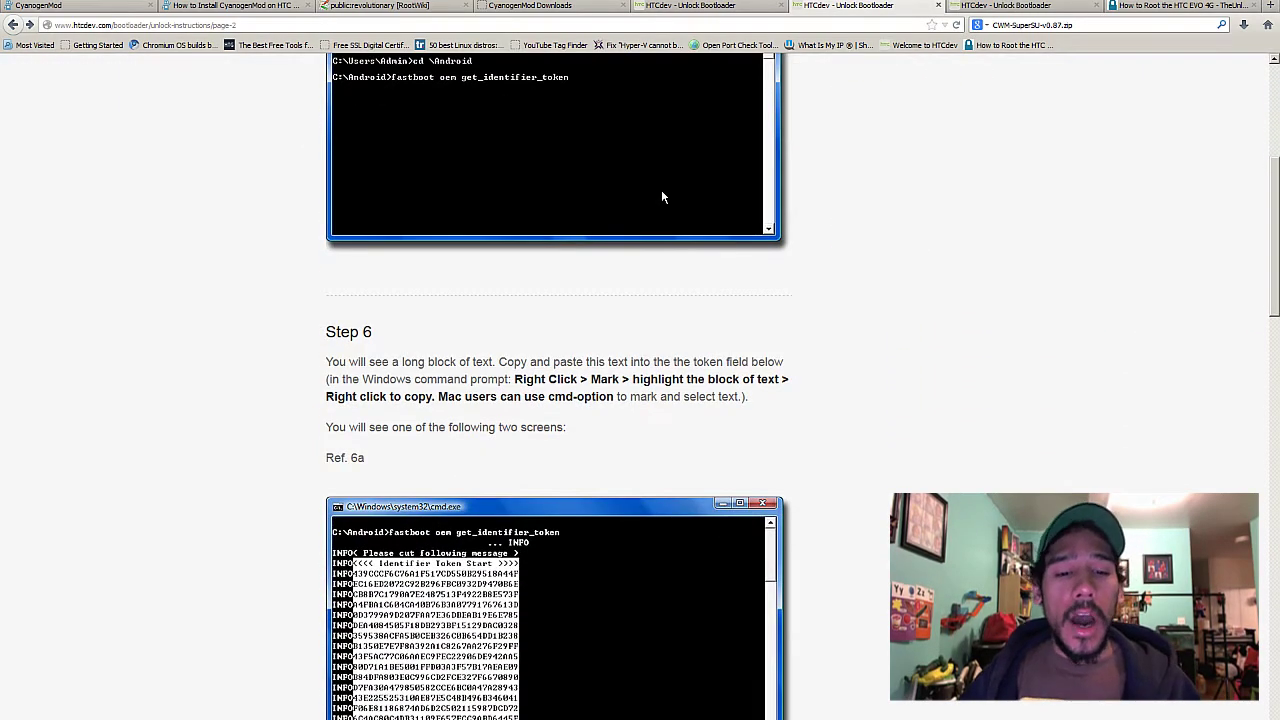
{"action": "scroll", "coordinate": [661, 197], "scroll_direction": "down", "scroll_amount": 3}
{"action": "scroll", "coordinate": [497, 293], "scroll_direction": "down", "scroll_amount": 3}
{"action": "scroll", "coordinate": [497, 293], "scroll_direction": "down", "scroll_amount": 12}
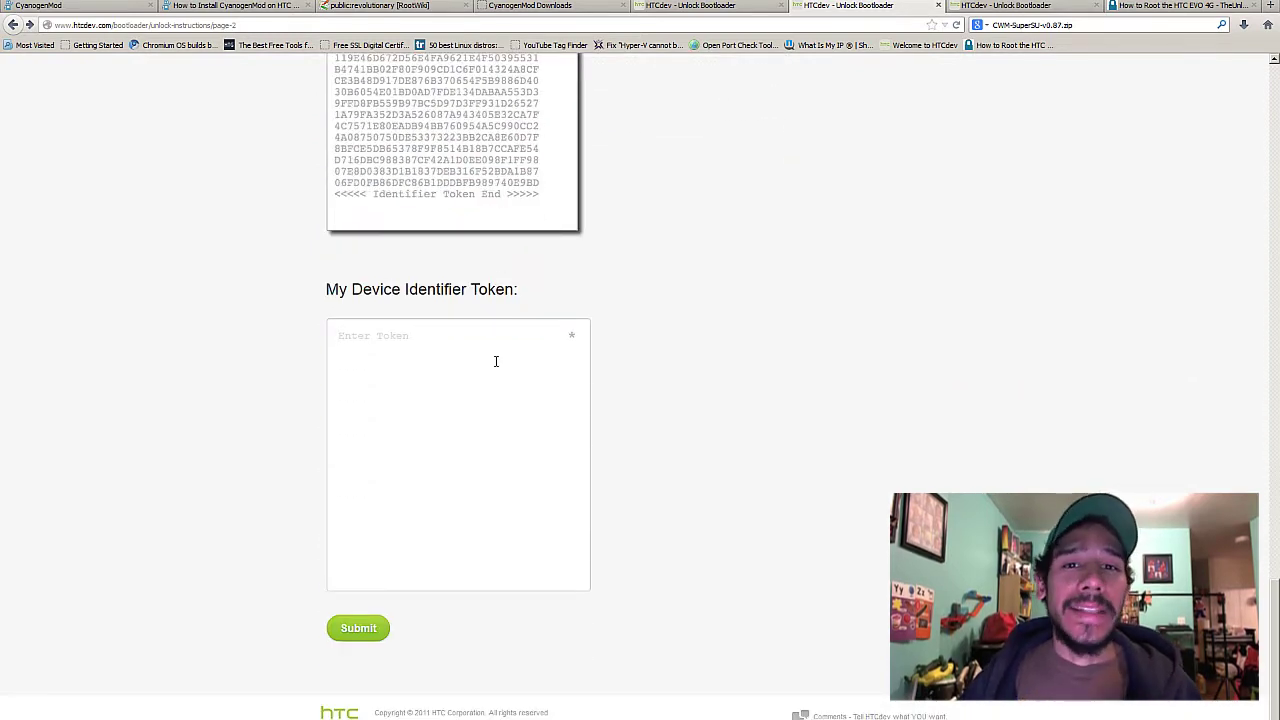
{"action": "left_click", "coordinate": [495, 361]}
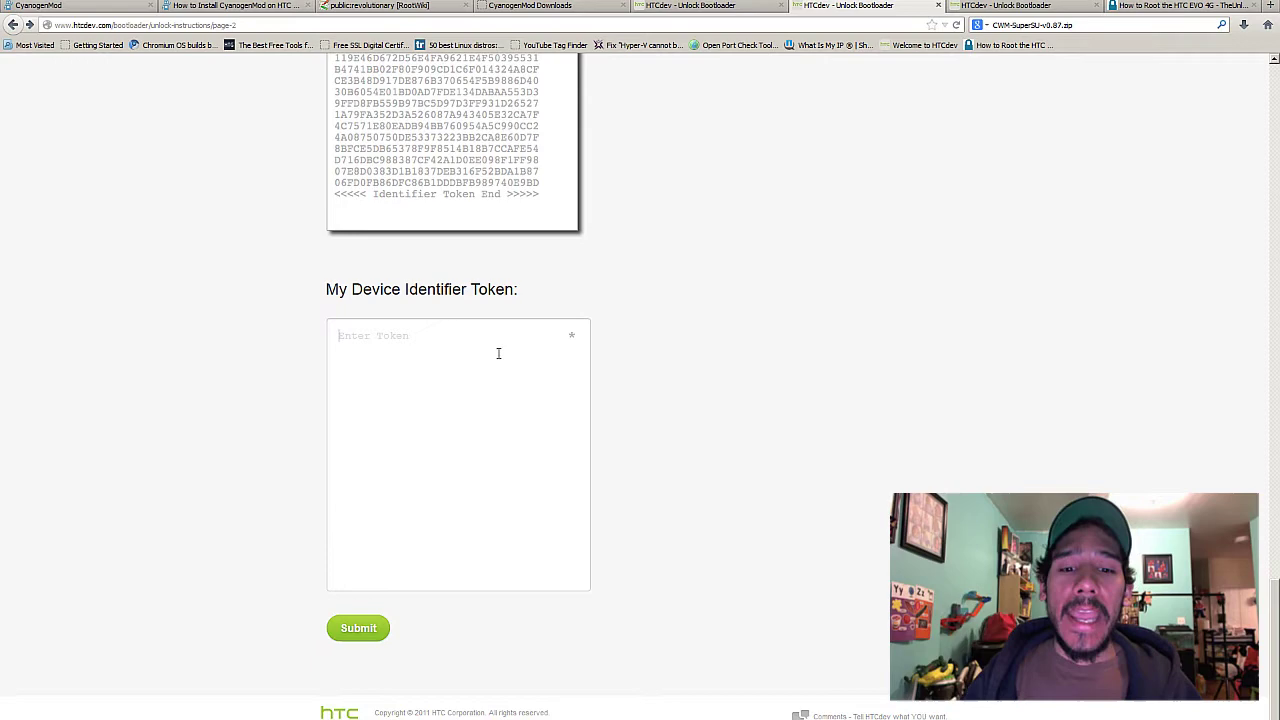
Step: Open the rootevo4ggingerbread folder in Explorer and select its last file
{"action": "left_click", "coordinate": [158, 719]}
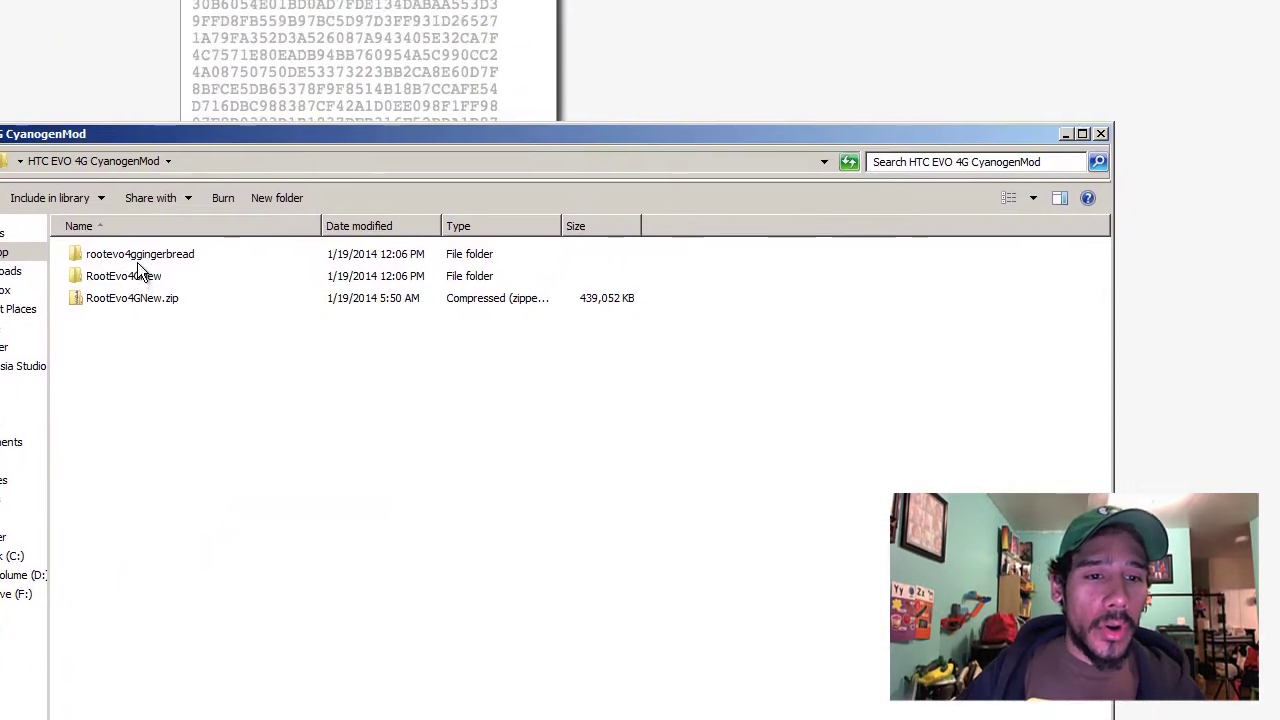
{"action": "double_click", "coordinate": [137, 254]}
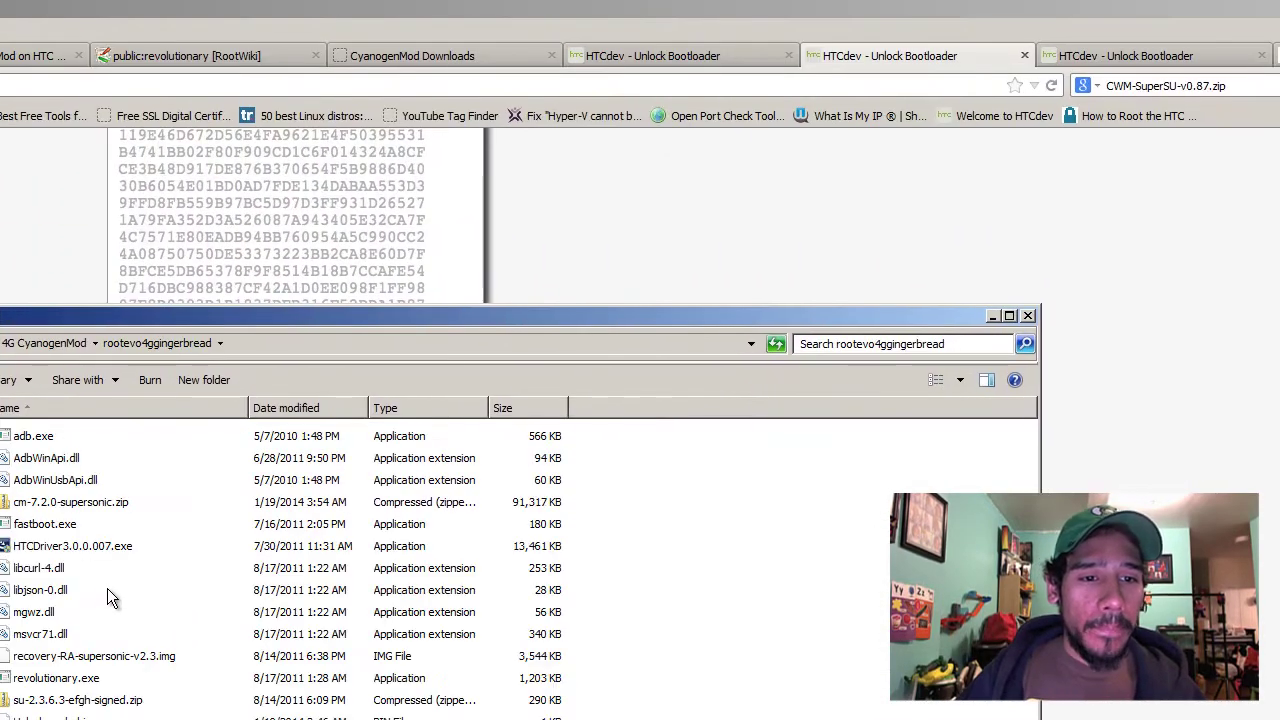
{"action": "left_click", "coordinate": [50, 718]}
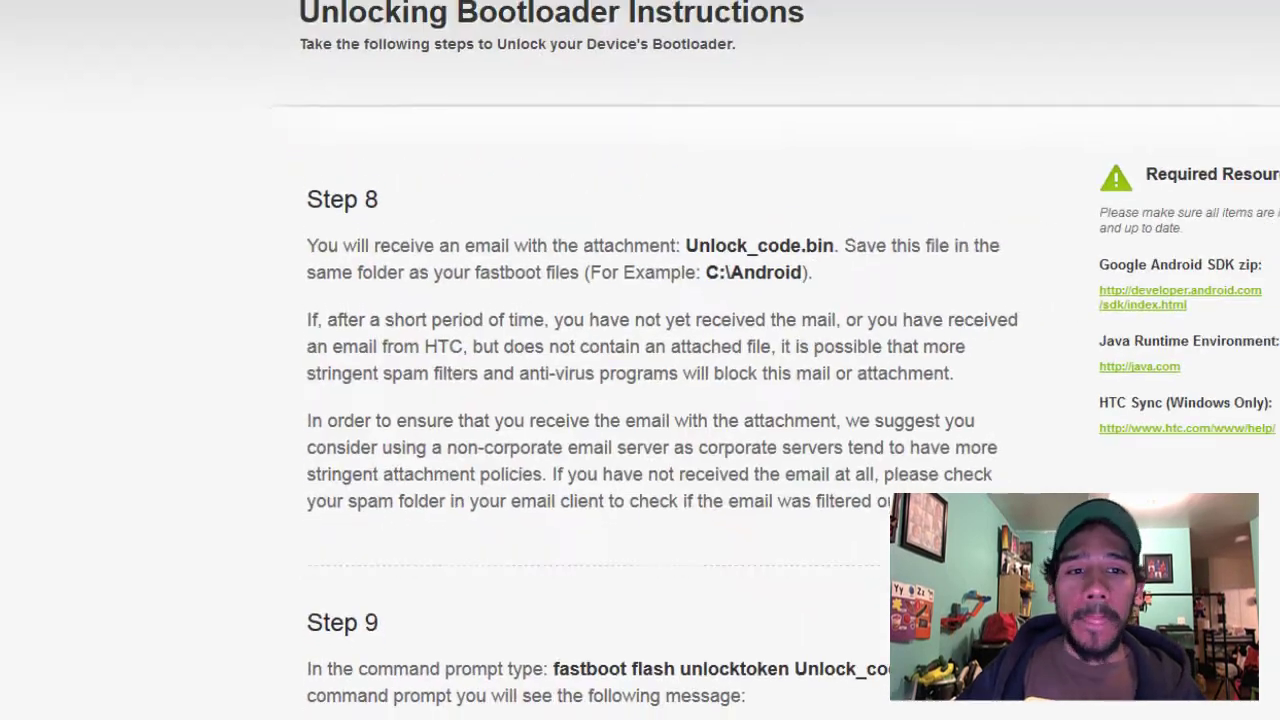
Step: Read through unlock Steps 8 to 11, down to the 'You're Ready To Go!' section
{"action": "scroll", "coordinate": [705, 177], "scroll_direction": "down", "scroll_amount": 2}
{"action": "scroll", "coordinate": [705, 177], "scroll_direction": "down", "scroll_amount": 4}
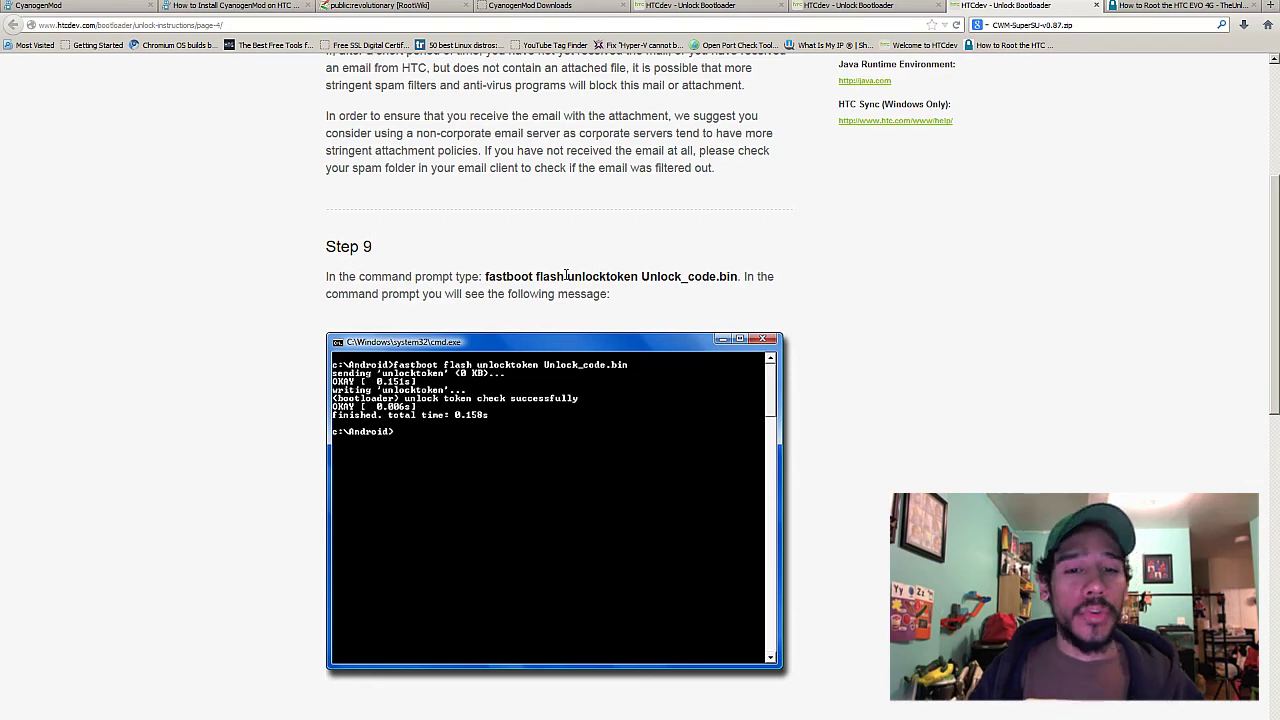
{"action": "scroll", "coordinate": [566, 272], "scroll_direction": "down", "scroll_amount": 3}
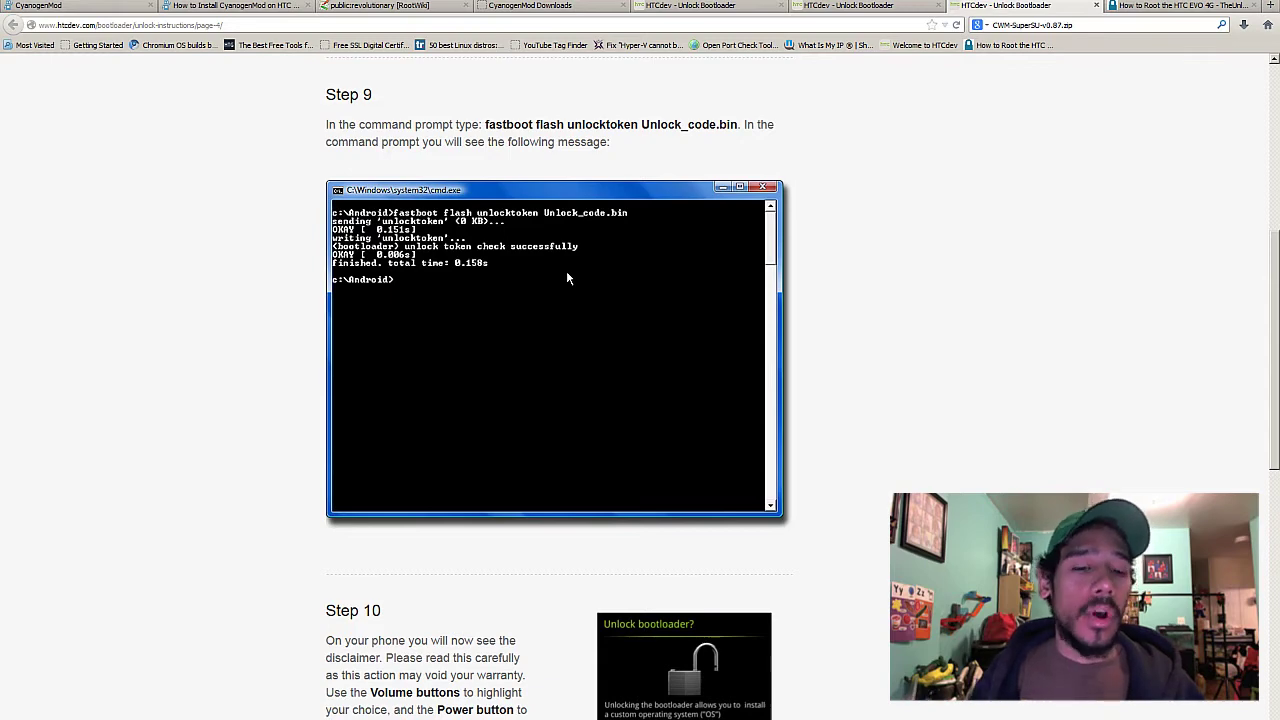
{"action": "scroll", "coordinate": [570, 277], "scroll_direction": "down", "scroll_amount": 4}
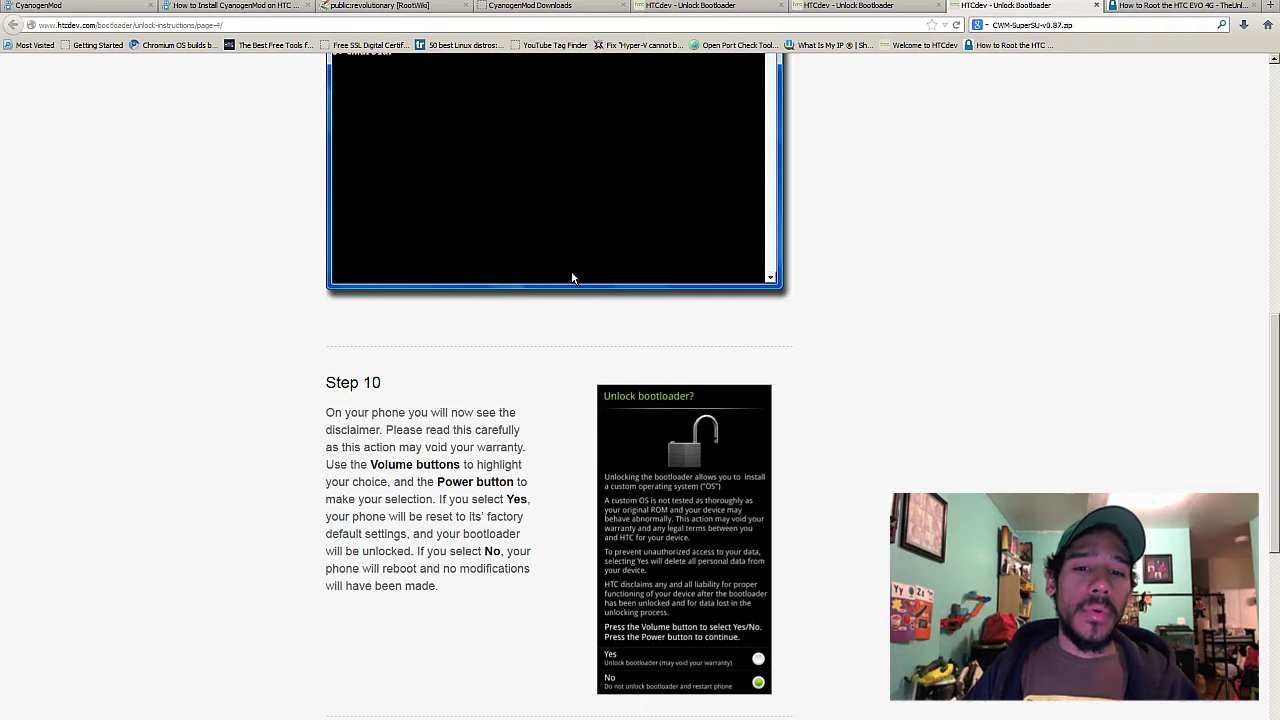
{"action": "scroll", "coordinate": [572, 278], "scroll_direction": "down", "scroll_amount": 3}
{"action": "scroll", "coordinate": [679, 320], "scroll_direction": "down", "scroll_amount": 2}
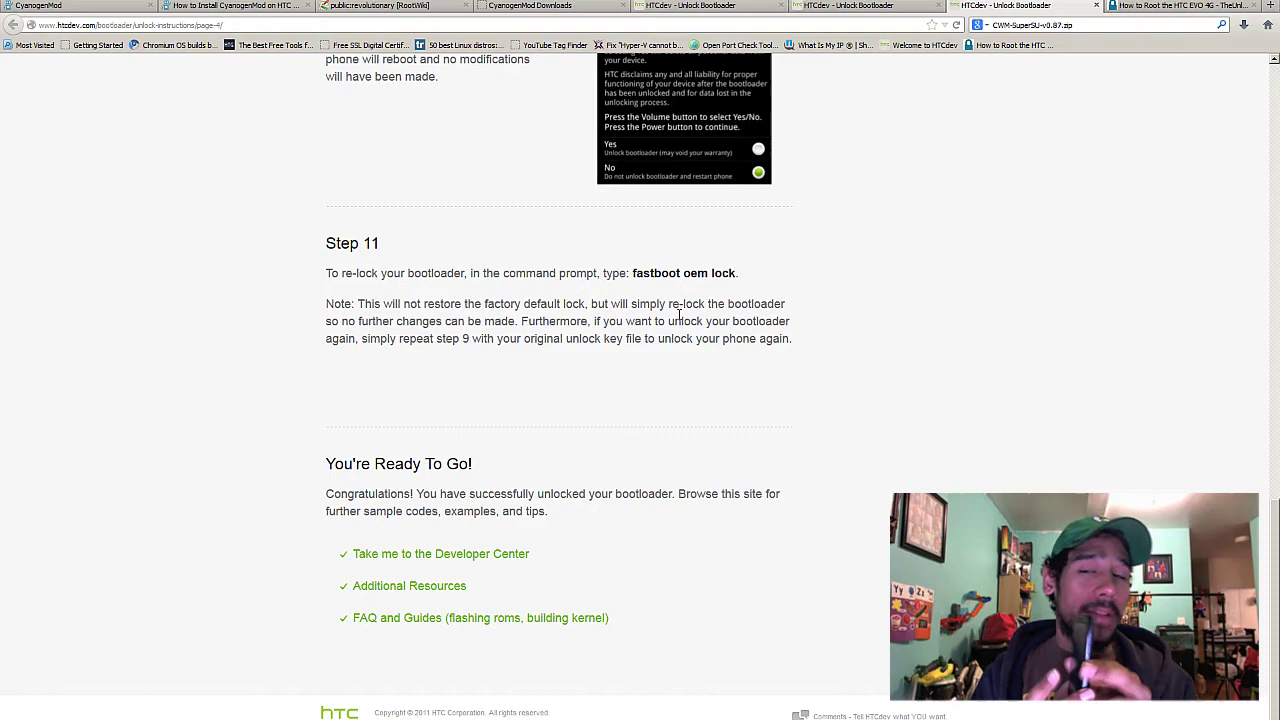
Step: Switch to the EVO 4G rooting guide, then check the CyanogenMod install instructions tab
{"action": "key", "text": "ctrl+Tab"}
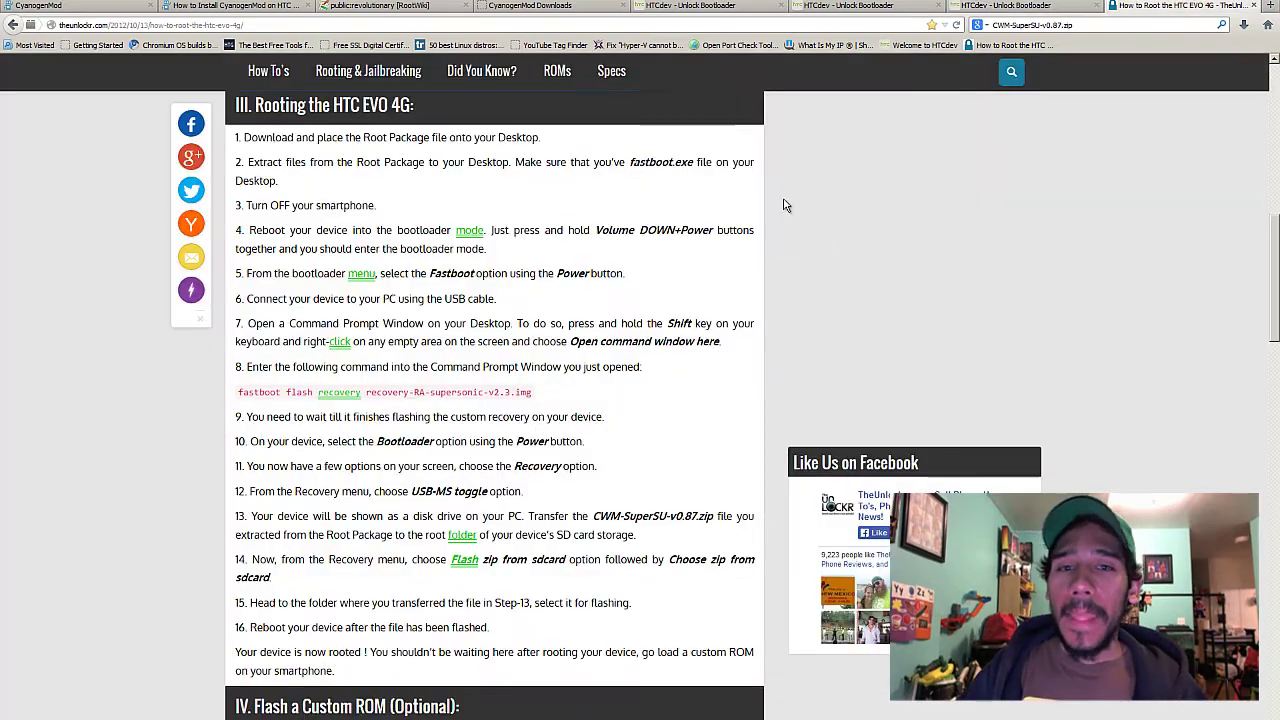
{"action": "scroll", "coordinate": [965, 231], "scroll_direction": "up", "scroll_amount": 2}
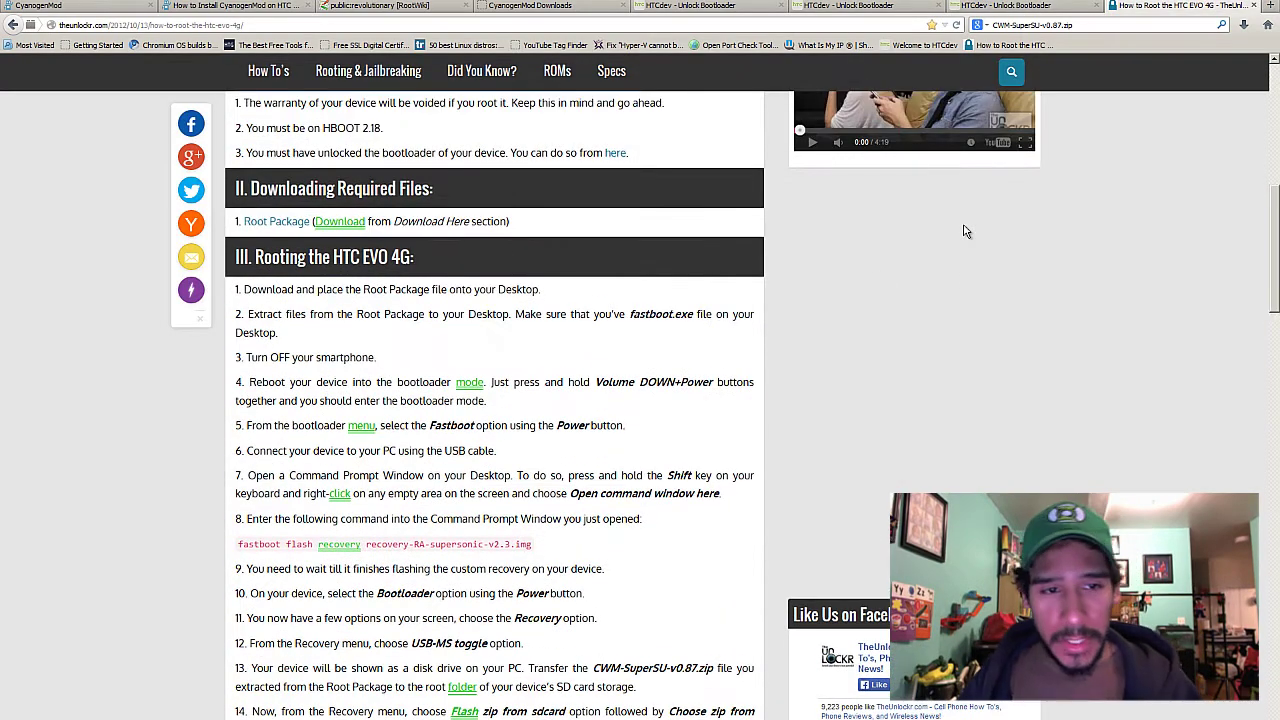
{"action": "scroll", "coordinate": [965, 231], "scroll_direction": "up", "scroll_amount": 2}
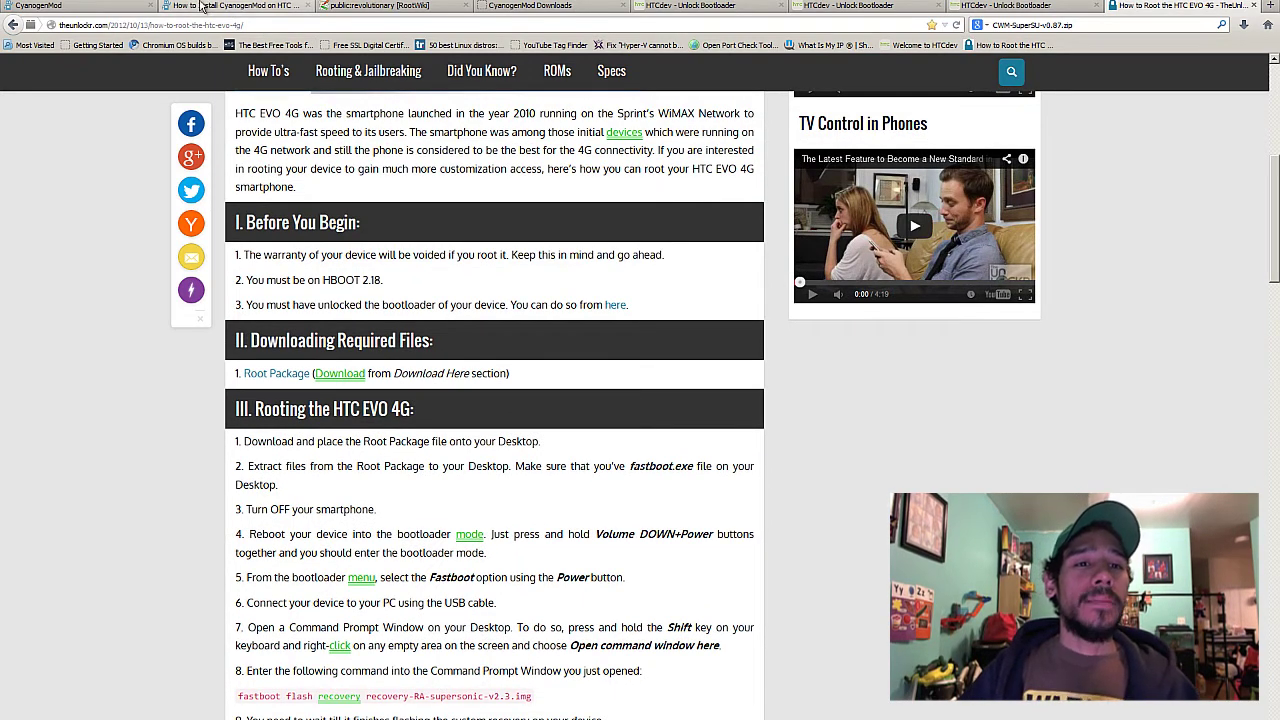
{"action": "left_click", "coordinate": [204, 6]}
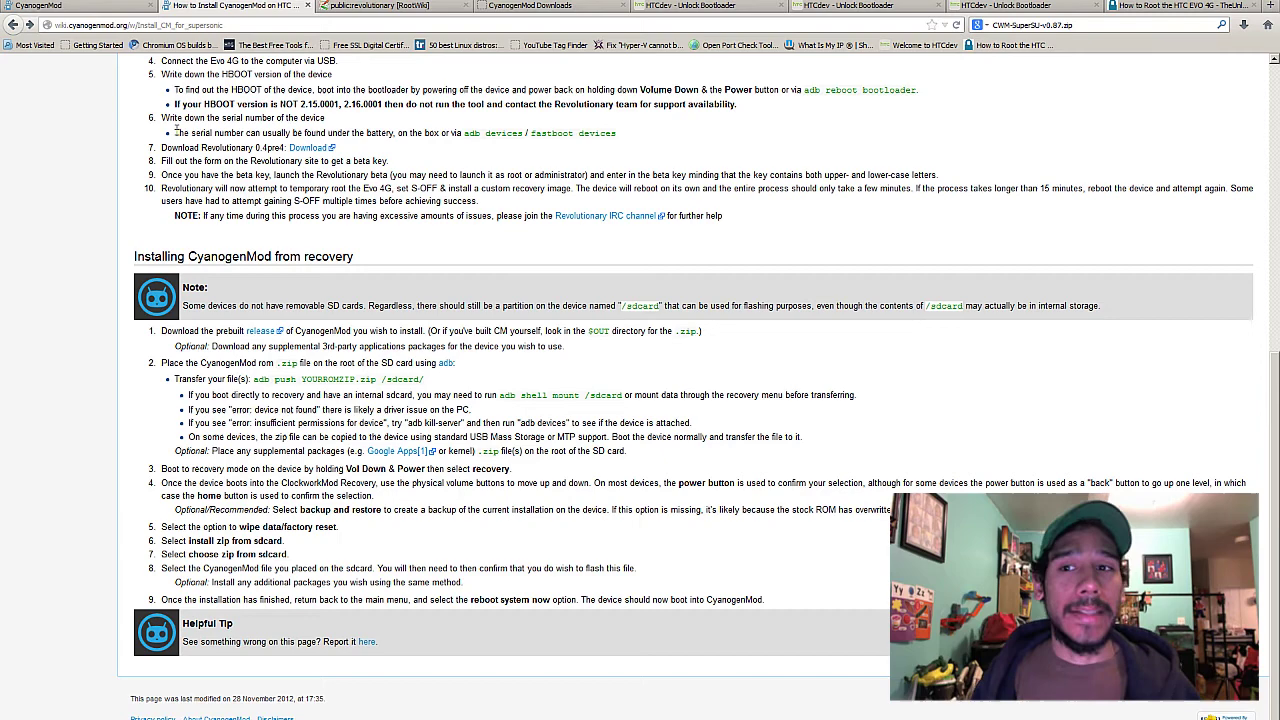
Step: Return to the HTC EVO 4G rooting guide and download the Root Package
{"action": "left_click", "coordinate": [1160, 8]}
{"action": "scroll", "coordinate": [786, 205], "scroll_direction": "down", "scroll_amount": 2}
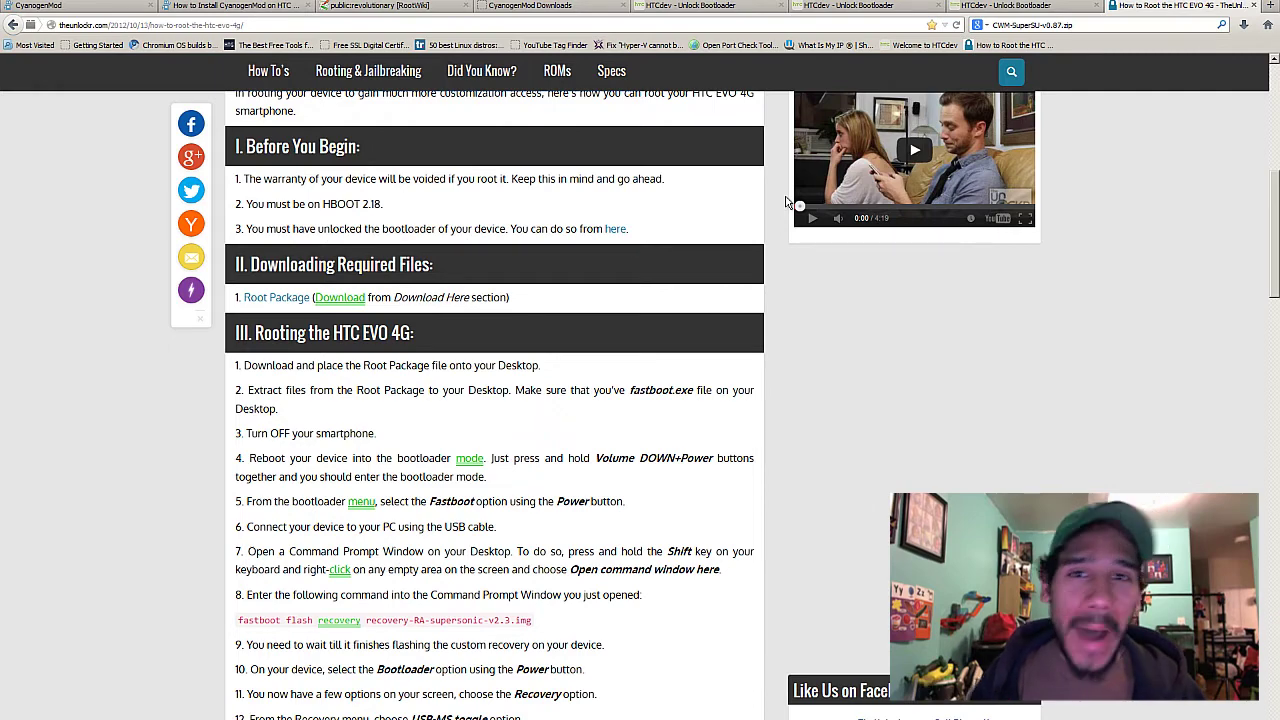
{"action": "scroll", "coordinate": [786, 197], "scroll_direction": "down", "scroll_amount": 2}
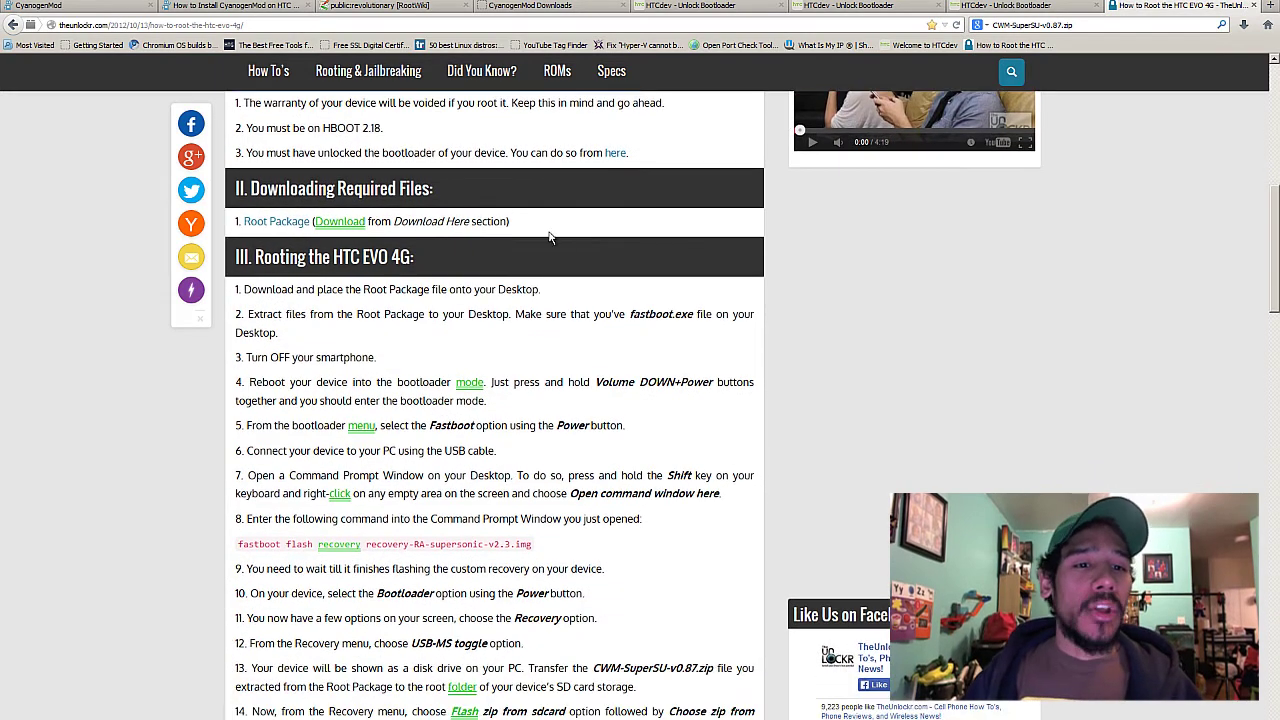
{"action": "left_click", "coordinate": [340, 221]}
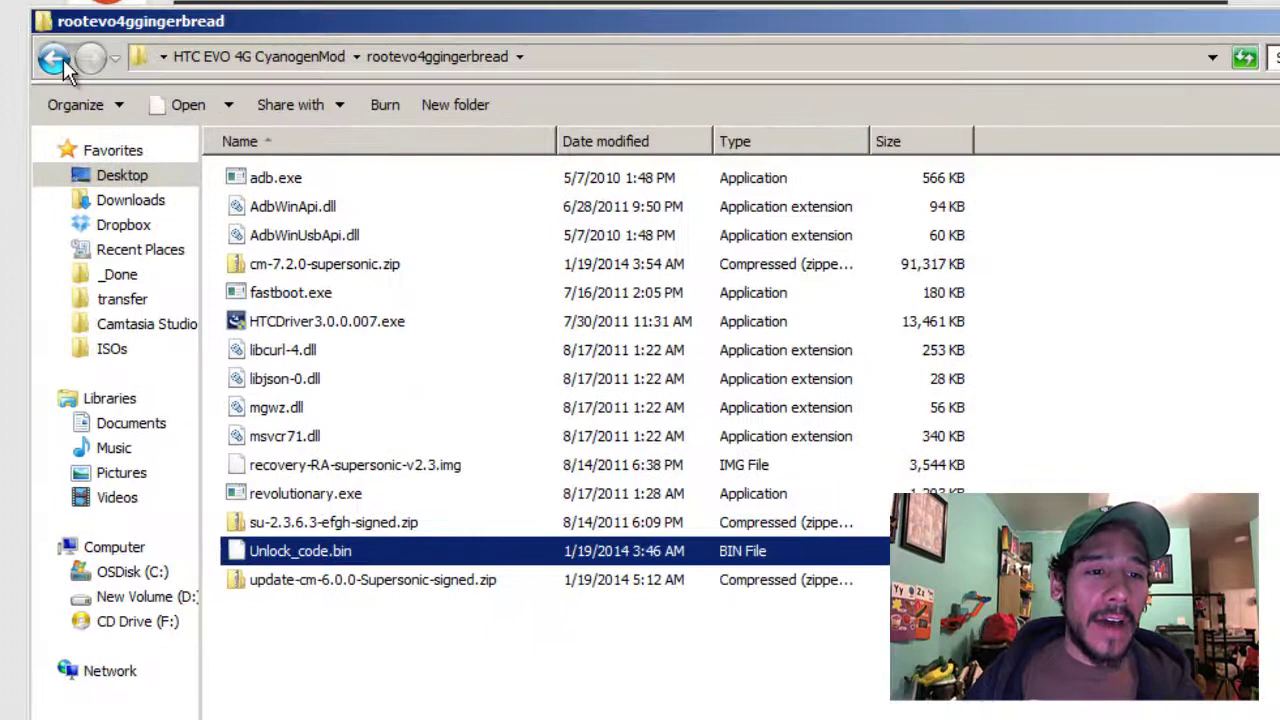
Step: Open RootEvo4GNew, select cm-7-20130301-NIGHTLY-supersonic.zip, and move the window to the right of the guide
{"action": "left_click", "coordinate": [58, 58]}
{"action": "double_click", "coordinate": [285, 206]}
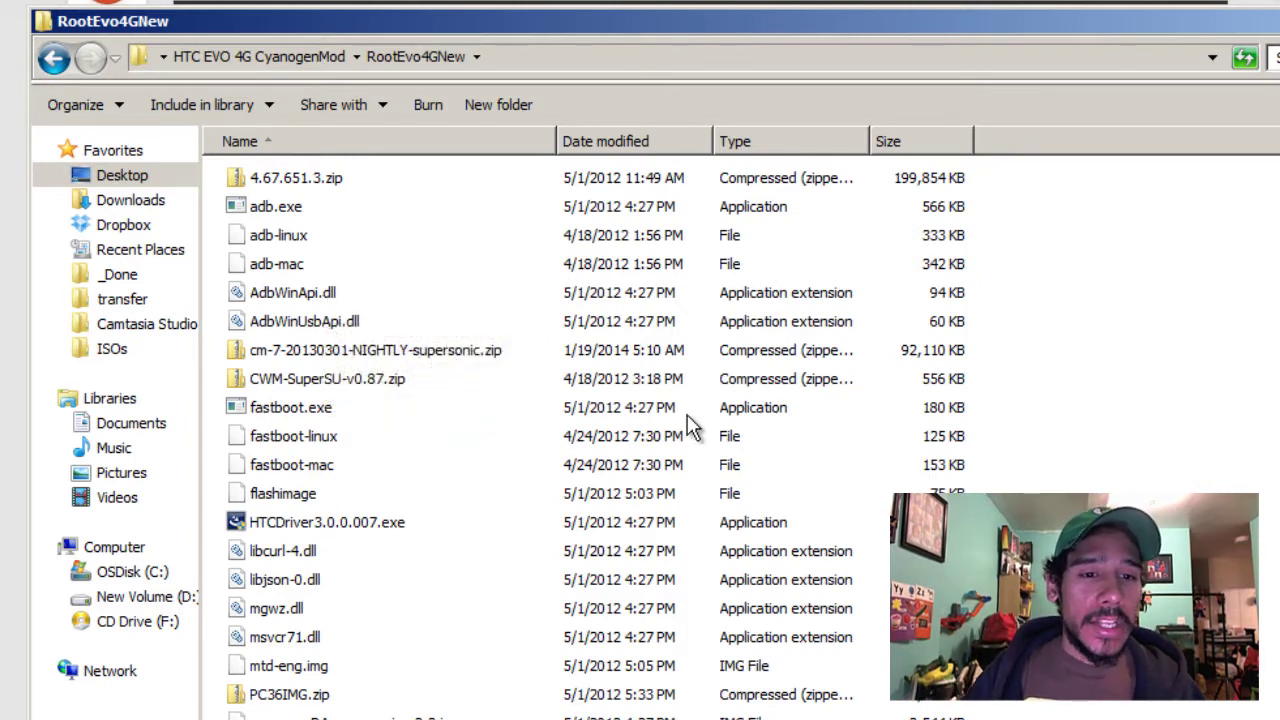
{"action": "left_click", "coordinate": [379, 357]}
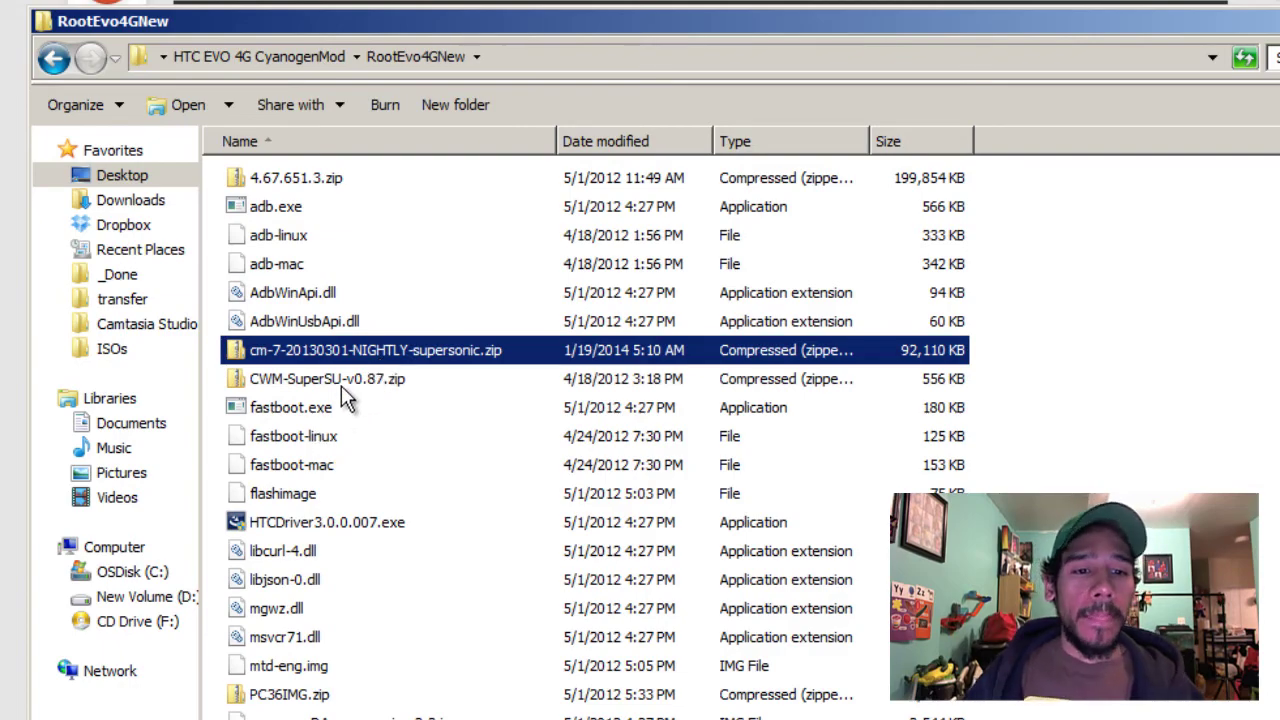
{"action": "left_click_drag", "start_coordinate": [1082, 20], "coordinate": [1279, 28]}
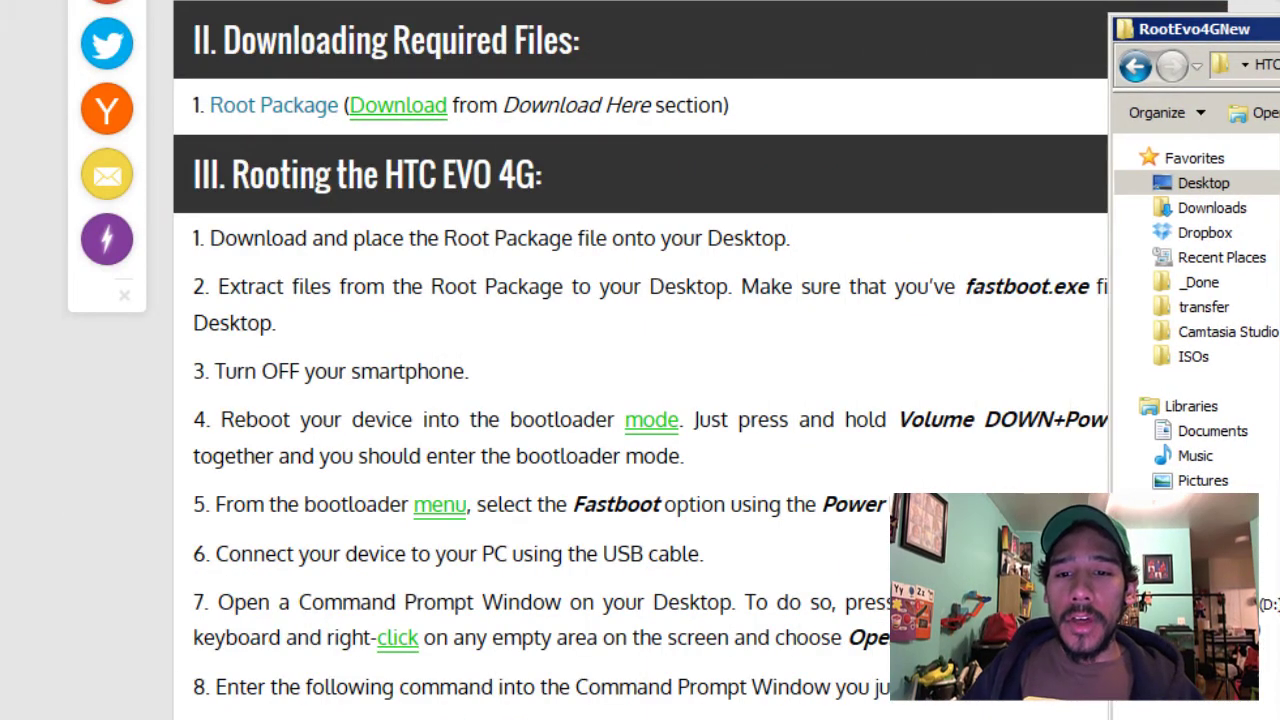
Step: Select CWM-SuperSU-v0.87.zip, then return to the rooting guide and highlight its recovery flashing steps
{"action": "left_click", "coordinate": [1200, 286]}
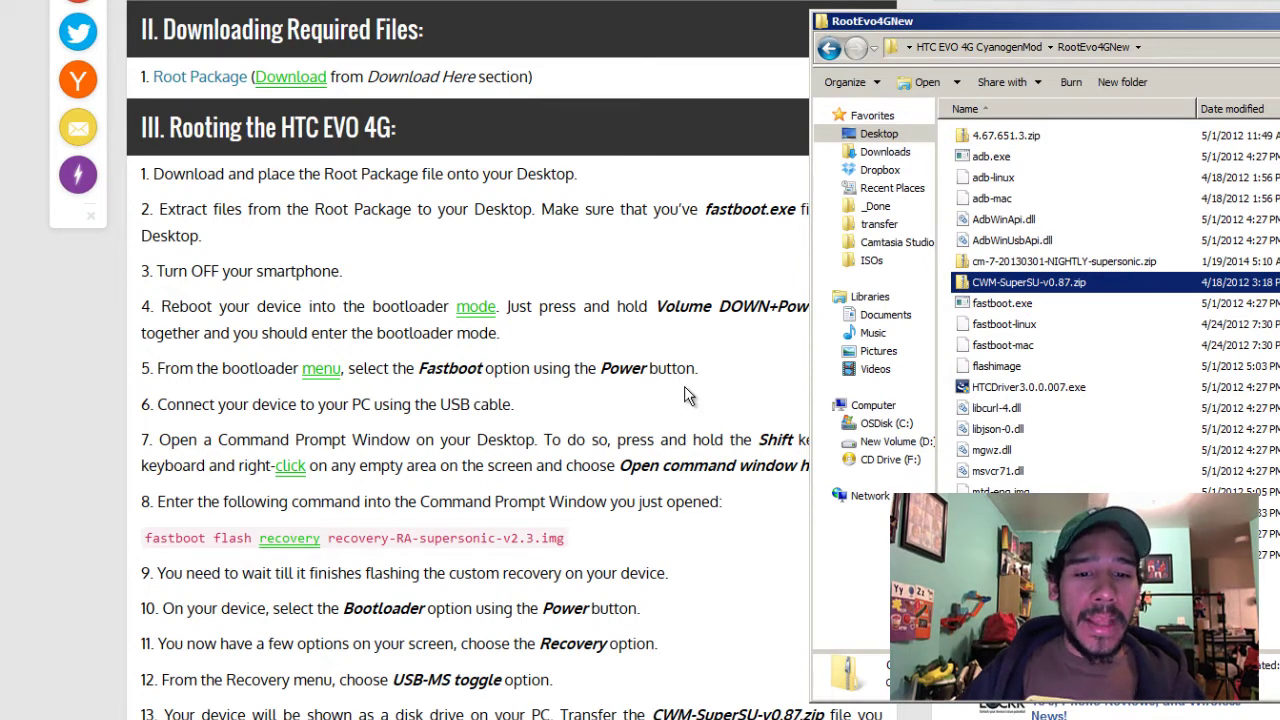
{"action": "left_click", "coordinate": [684, 386]}
{"action": "scroll", "coordinate": [686, 386], "scroll_direction": "down", "scroll_amount": 1}
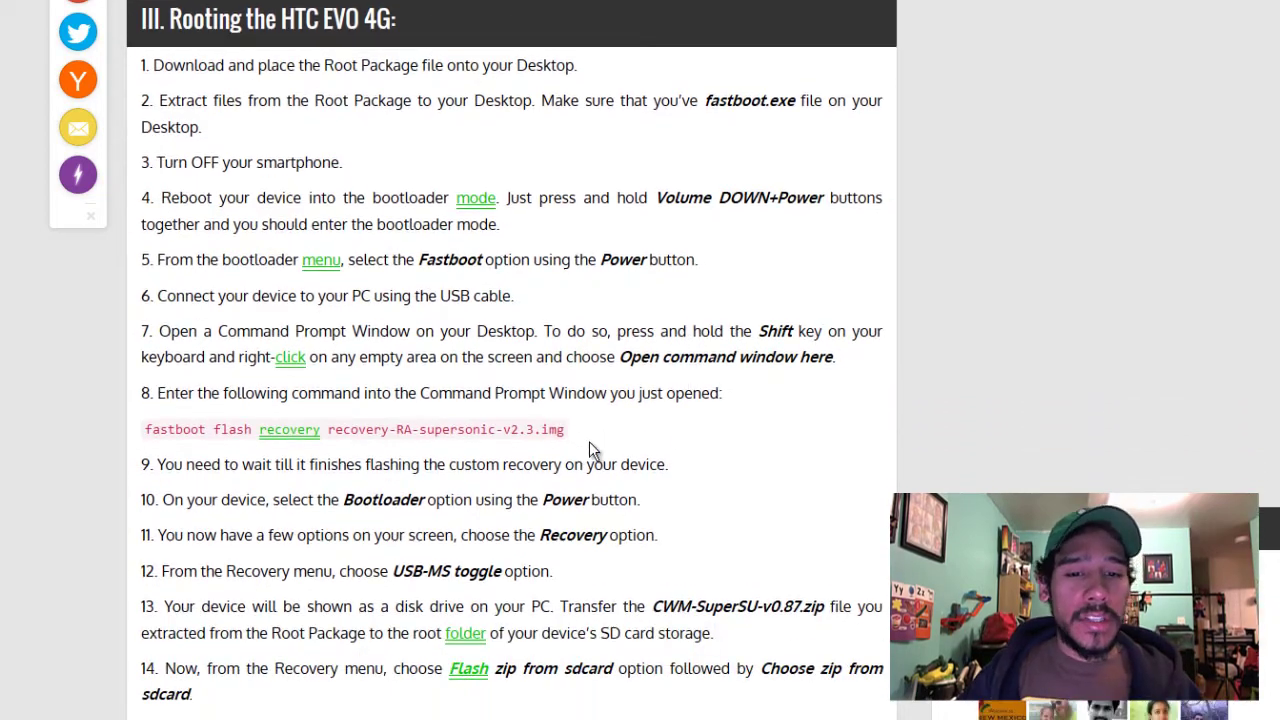
{"action": "left_click_drag", "start_coordinate": [589, 447], "coordinate": [106, 431]}
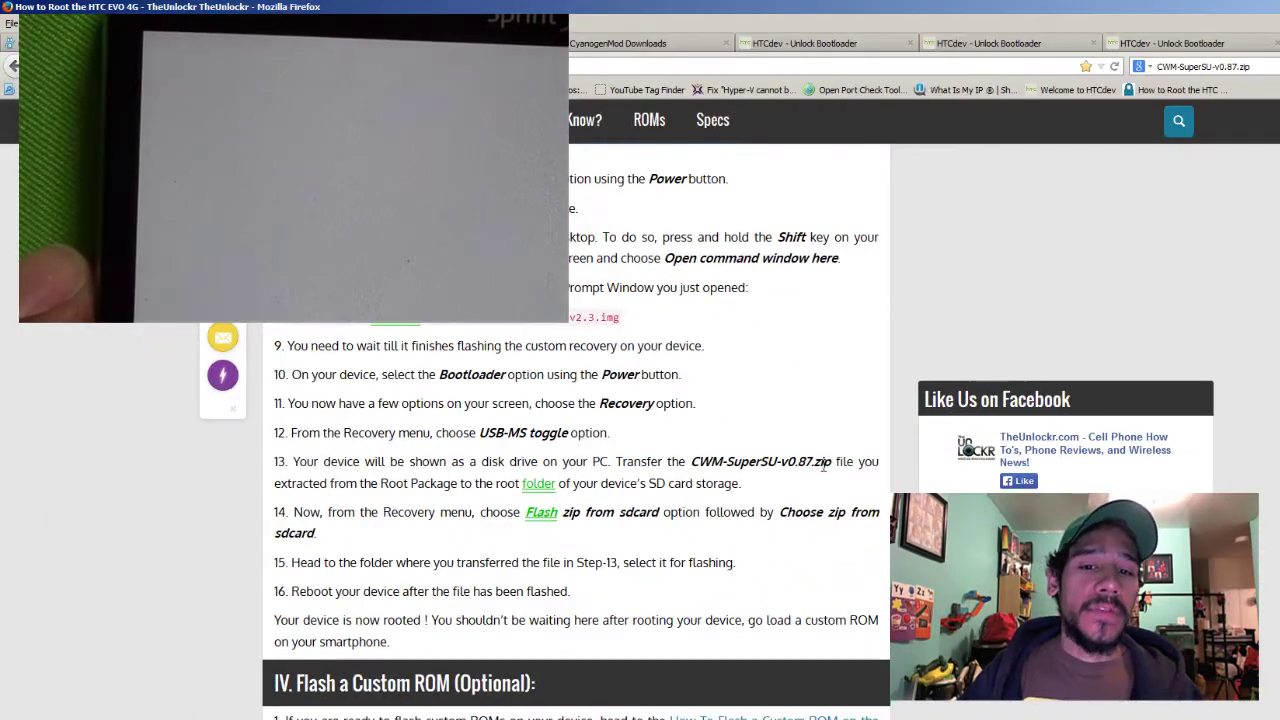
Step: Move three entries down the recovery menu to 'Flash zip from sdcard' and open it
{"action": "key", "text": "alt+Tab"}
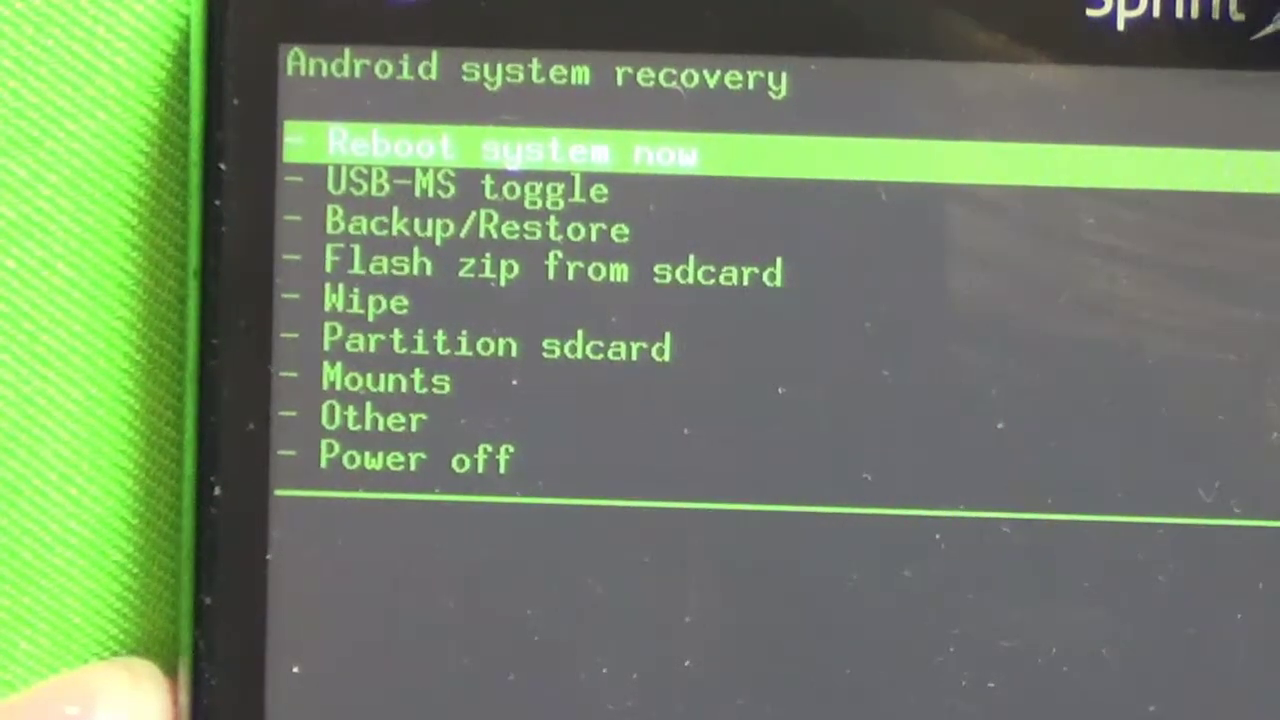
{"action": "key", "text": "Down"}
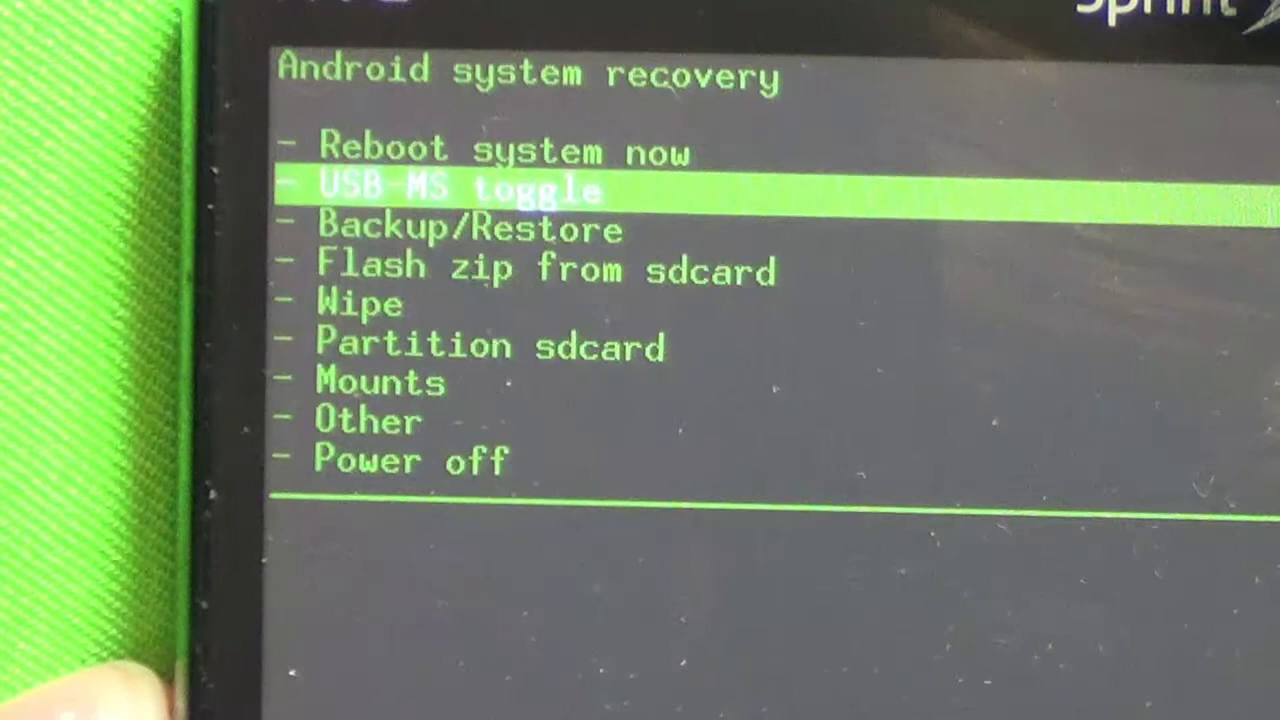
{"action": "key", "text": "Down"}
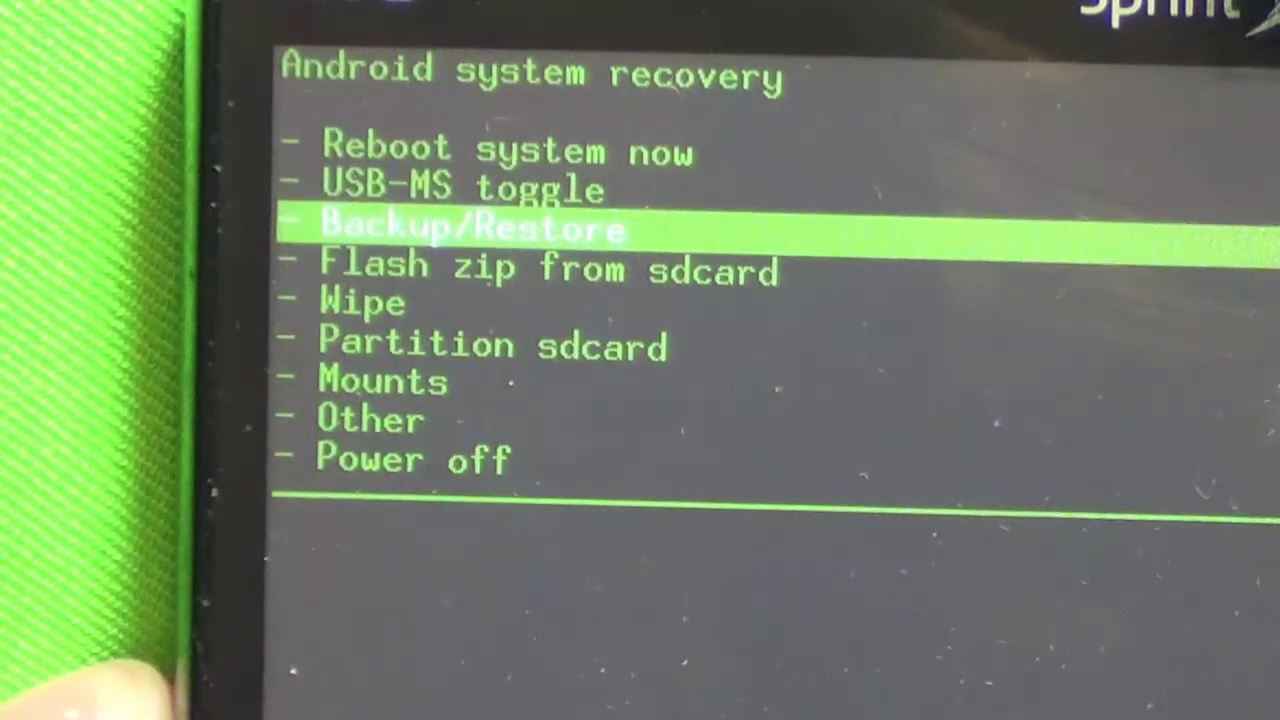
{"action": "key", "text": "Down"}
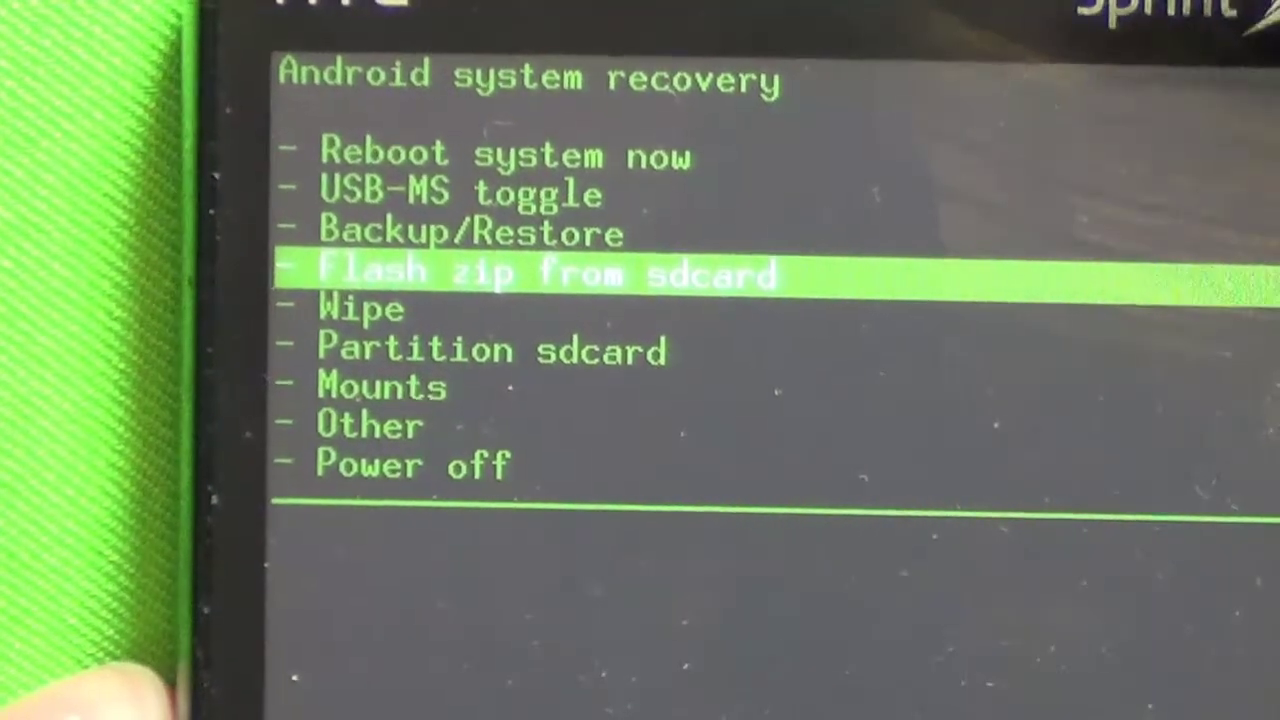
{"action": "key", "text": "Return"}
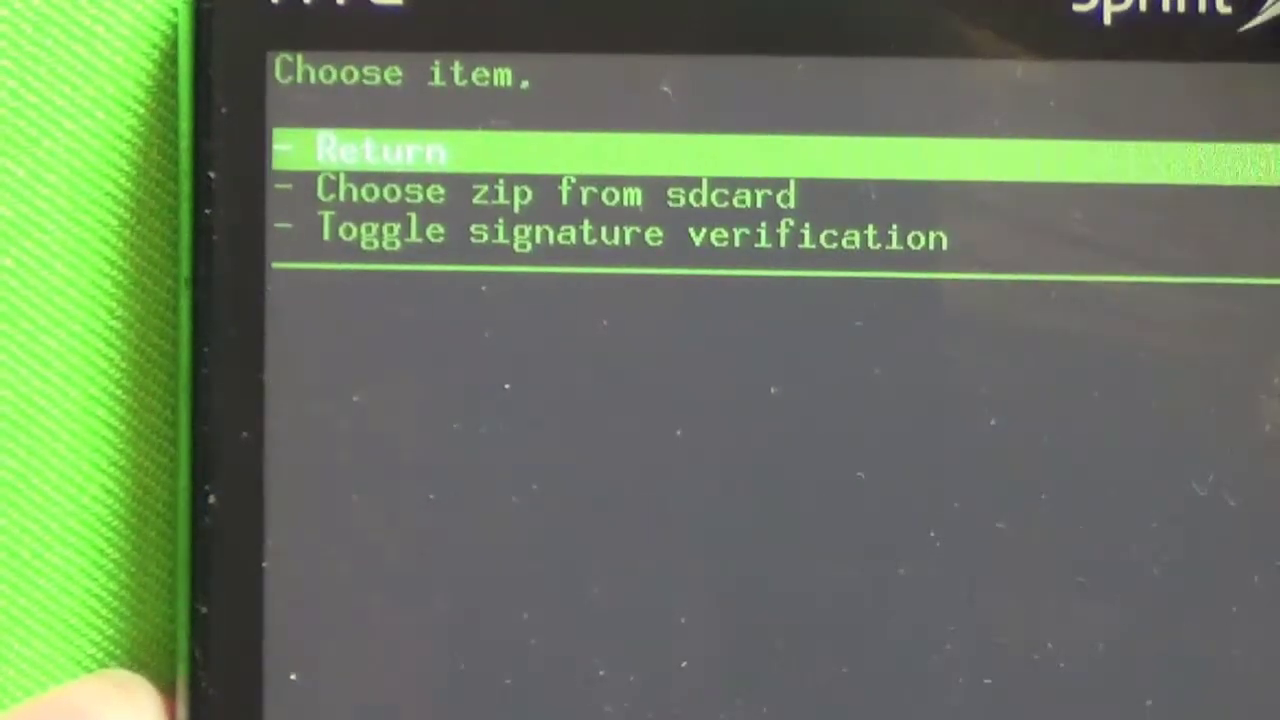